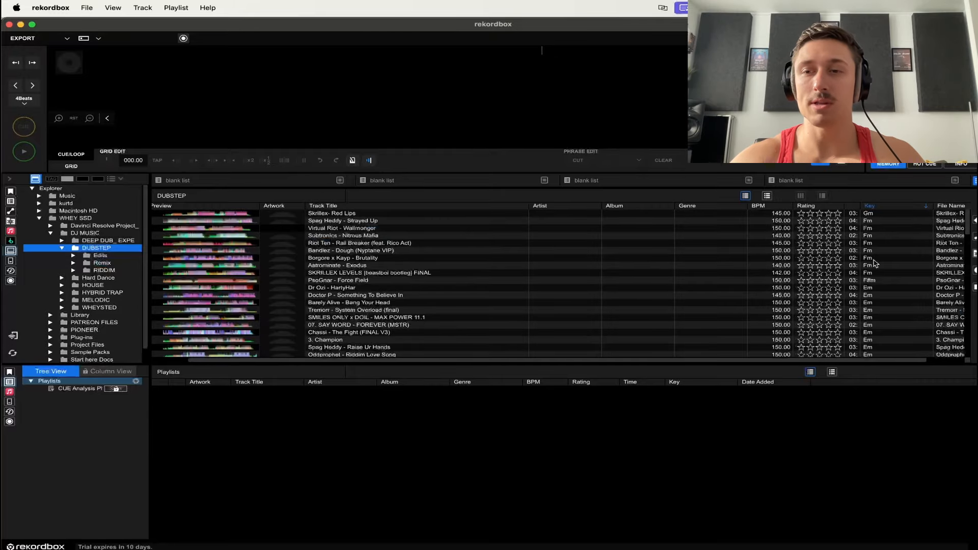
# Step: Browse the DUBSTEP folder's tracks sorted by key, examining the group of tracks in Dm
pyautogui.scroll(-1, 874, 238)
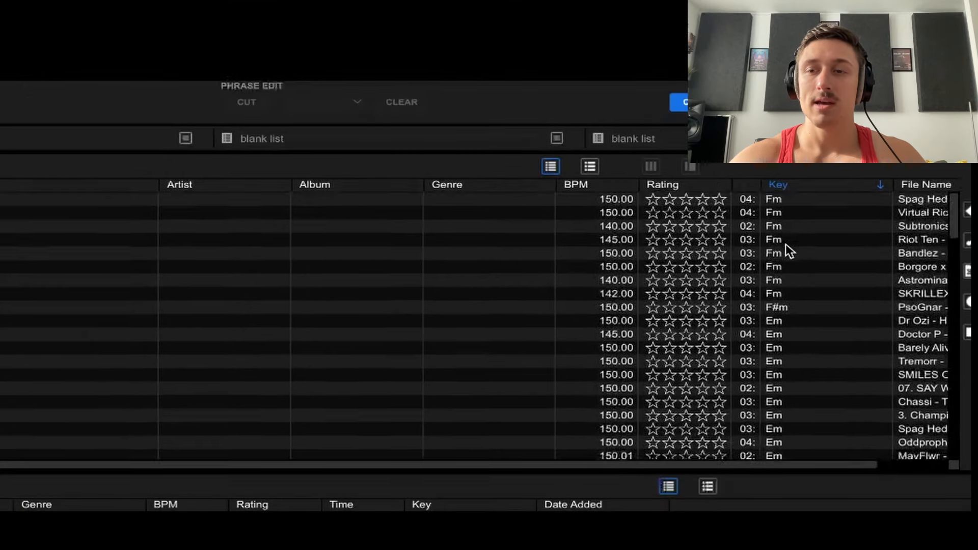
pyautogui.scroll(-20, 786, 245)
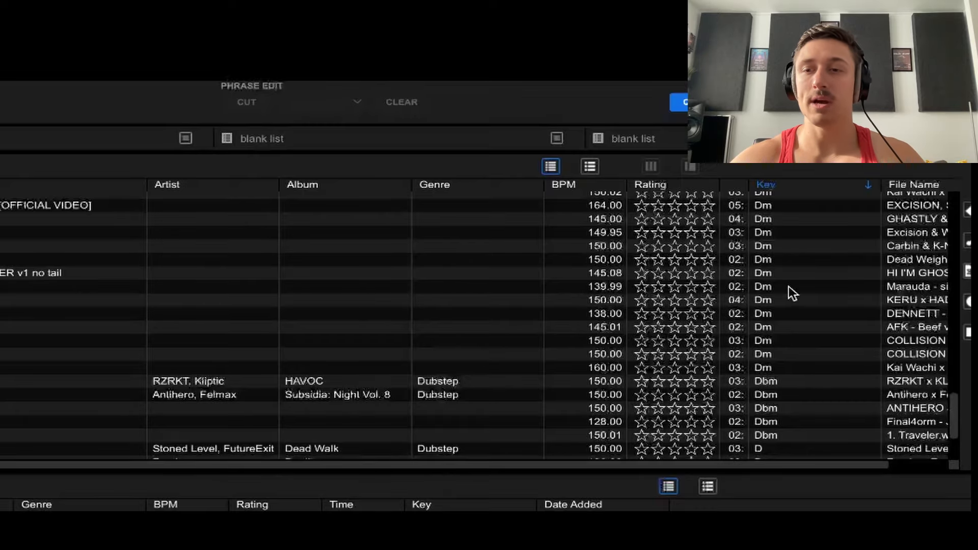
pyautogui.scroll(2, 766, 250)
pyautogui.hscroll(-1, 766, 249)
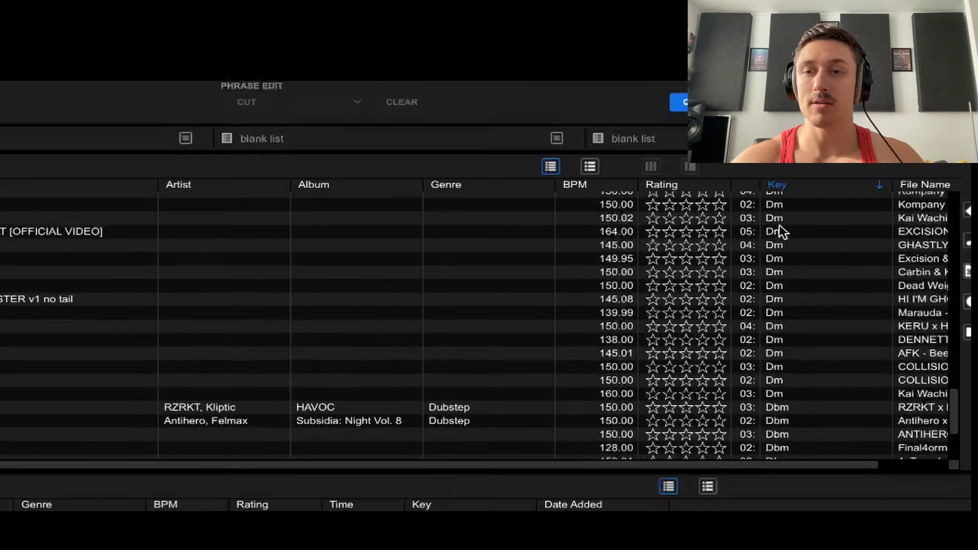
pyautogui.click(780, 226)
pyautogui.scroll(5, 779, 224)
pyautogui.hscroll(1, 779, 225)
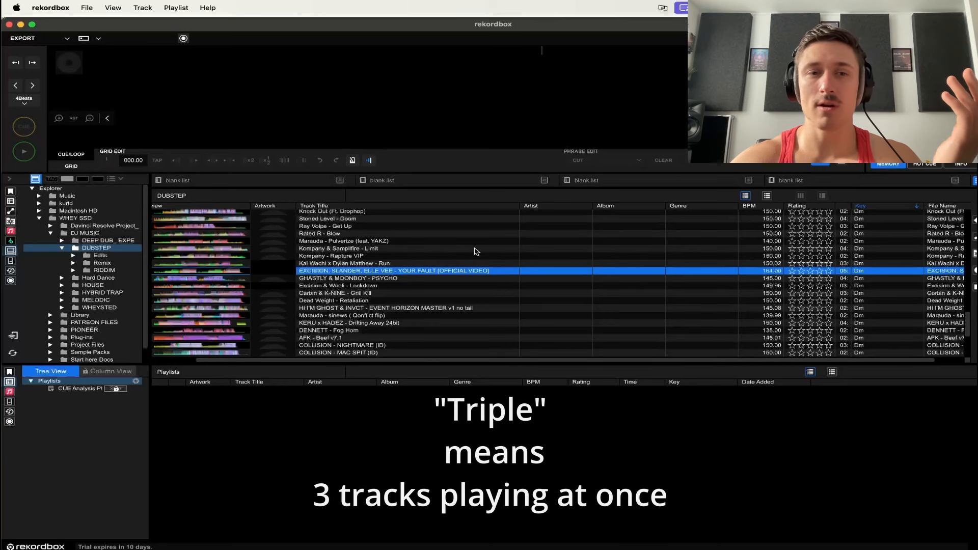
# Step: Switch to Ableton Live and examine how the Rapture VIP, HAVOC and Pacman clips are layered from bar 121 onward
pyautogui.moveTo(437, 532)
pyautogui.click(515, 529)
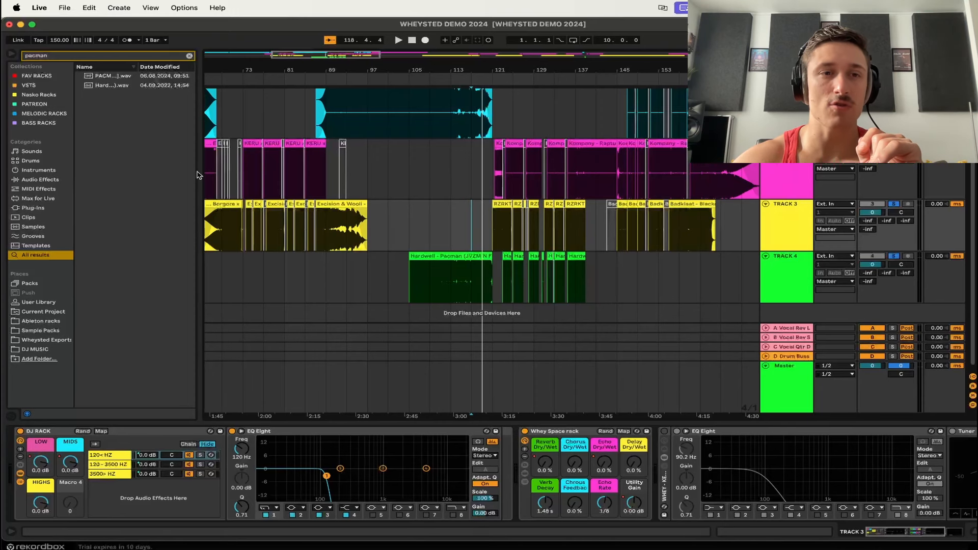
pyautogui.moveTo(200, 171); pyautogui.dragTo(270, 180)
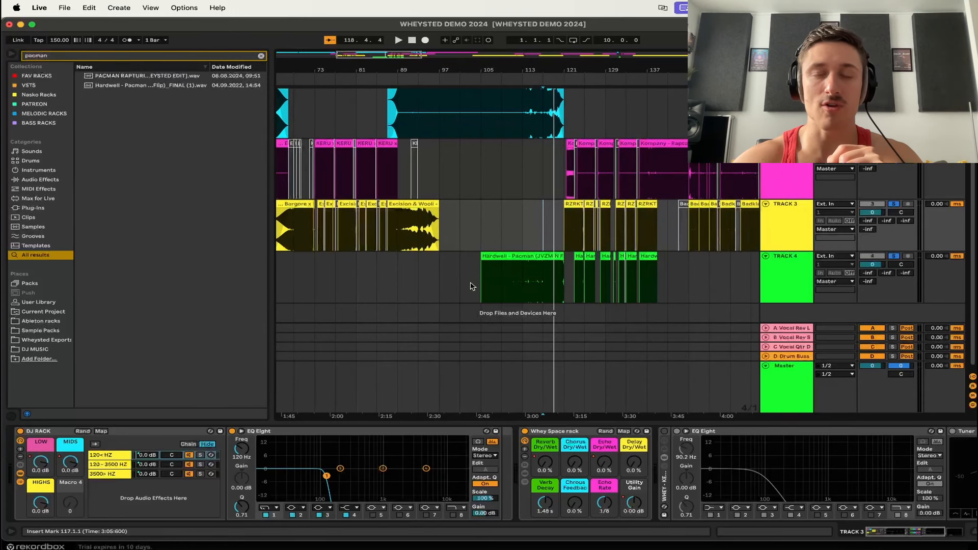
pyautogui.scroll(3, 431, 257)
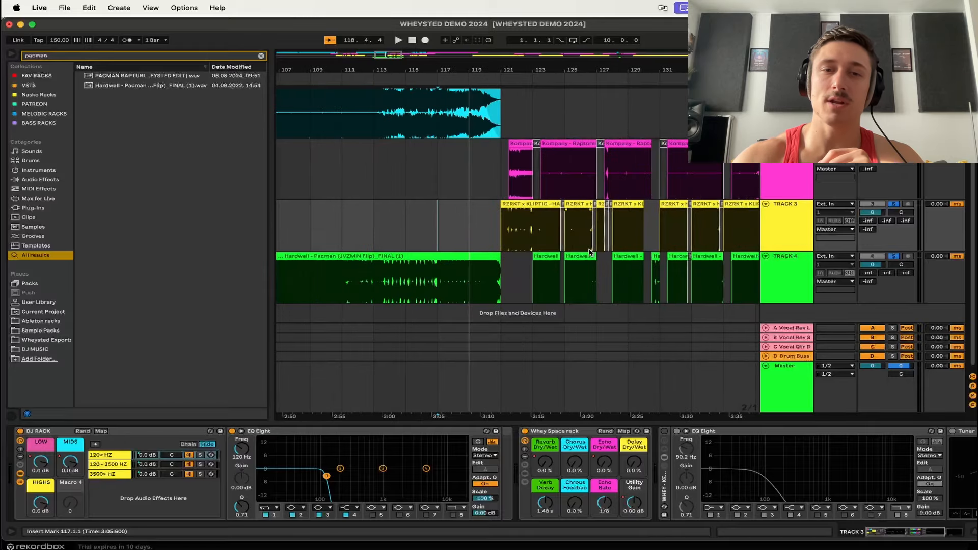
pyautogui.click(430, 257)
pyautogui.hscroll(-3, 431, 257)
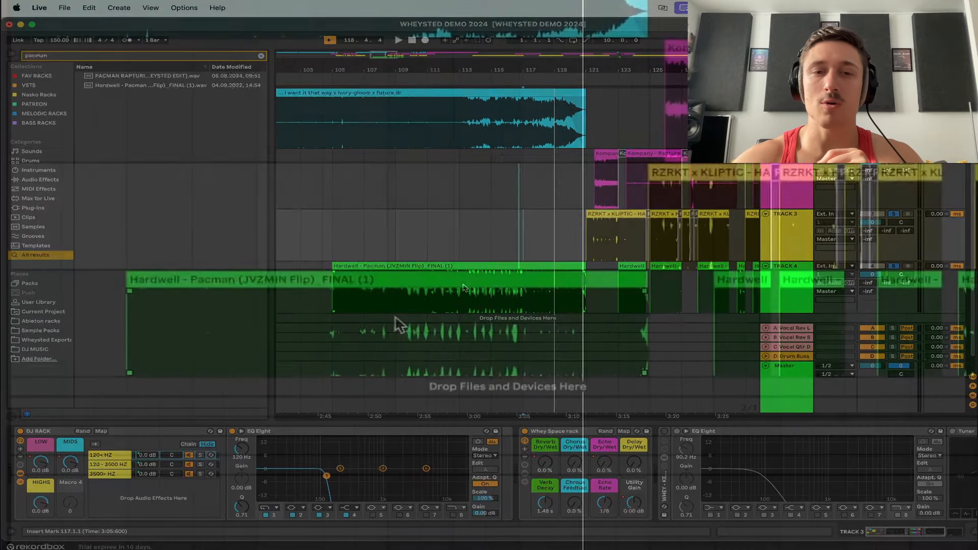
pyautogui.hscroll(5, 275, 260)
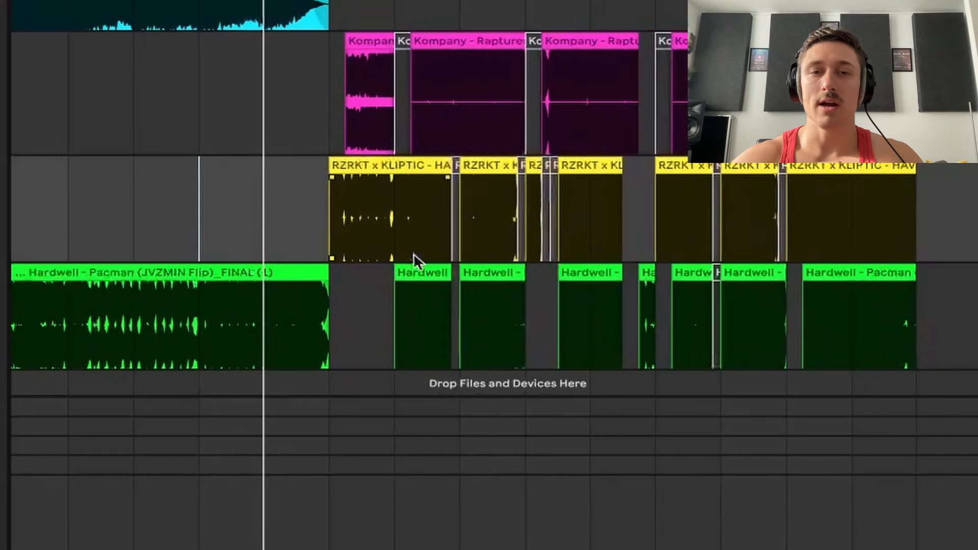
pyautogui.scroll(5, 460, 188)
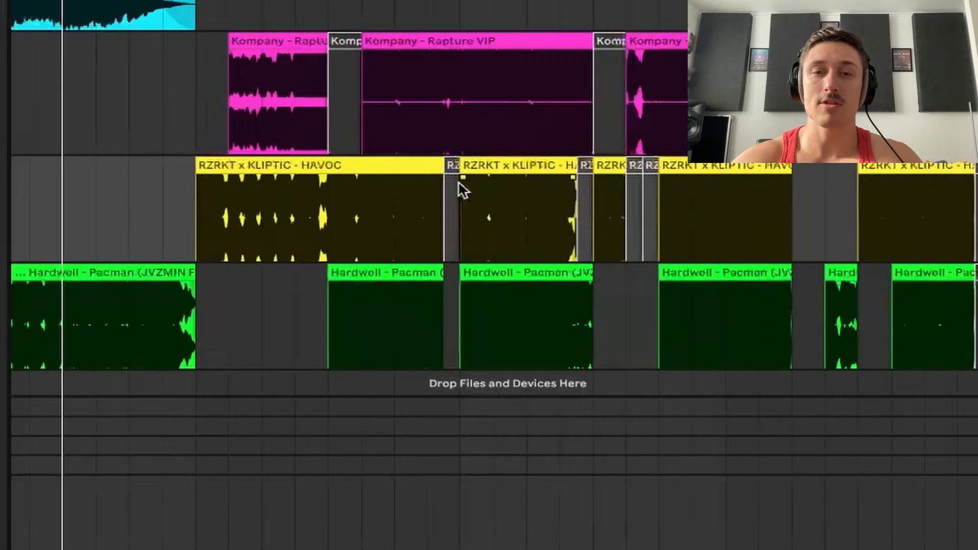
pyautogui.scroll(-5, 460, 188)
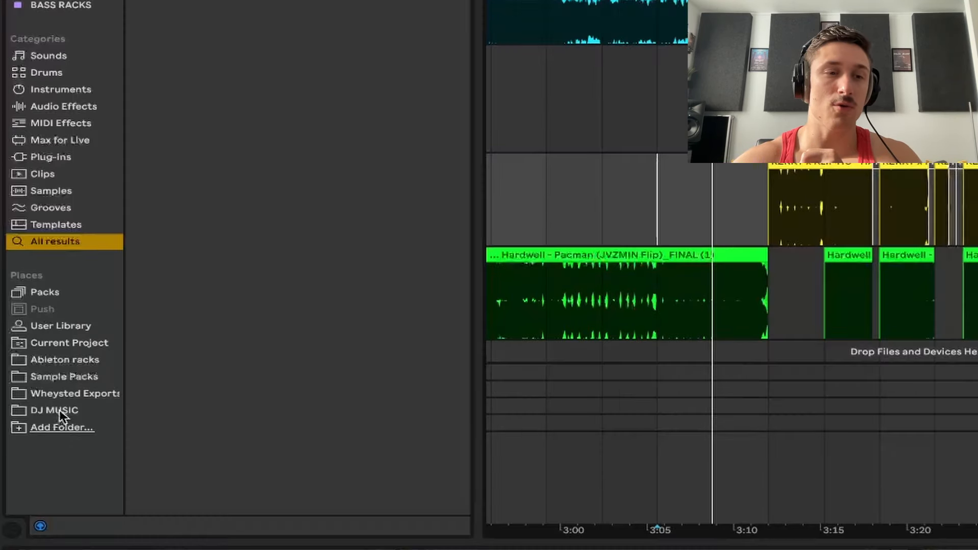
# Step: Check the DJ MUSIC place, search all results for "pacman" and temporarily widen the browser to read the full file names
pyautogui.click(37, 351)
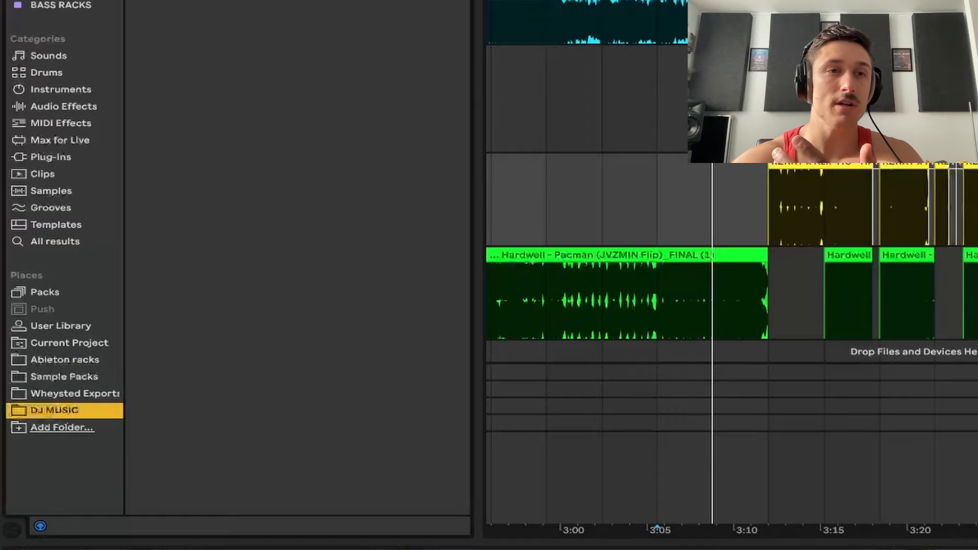
pyautogui.click(55, 242)
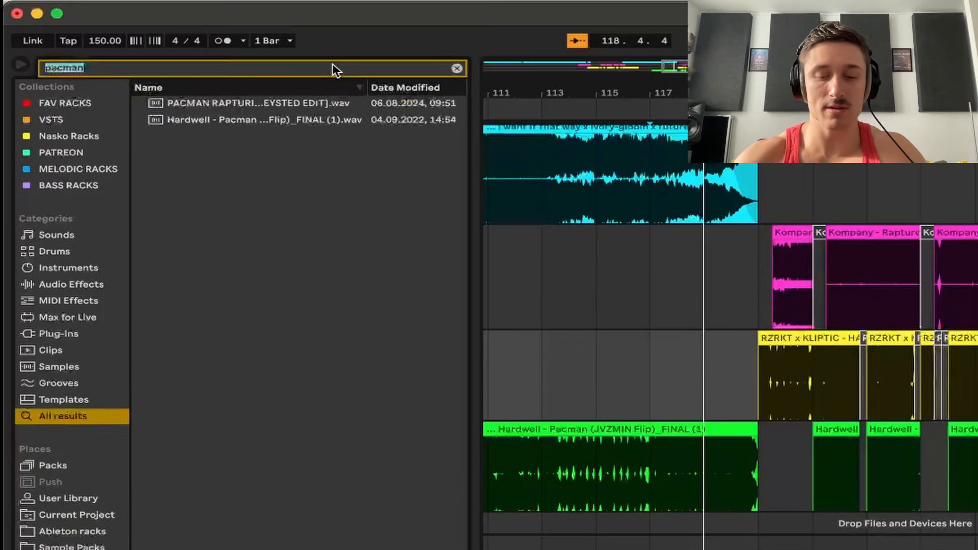
pyautogui.write('pacman')
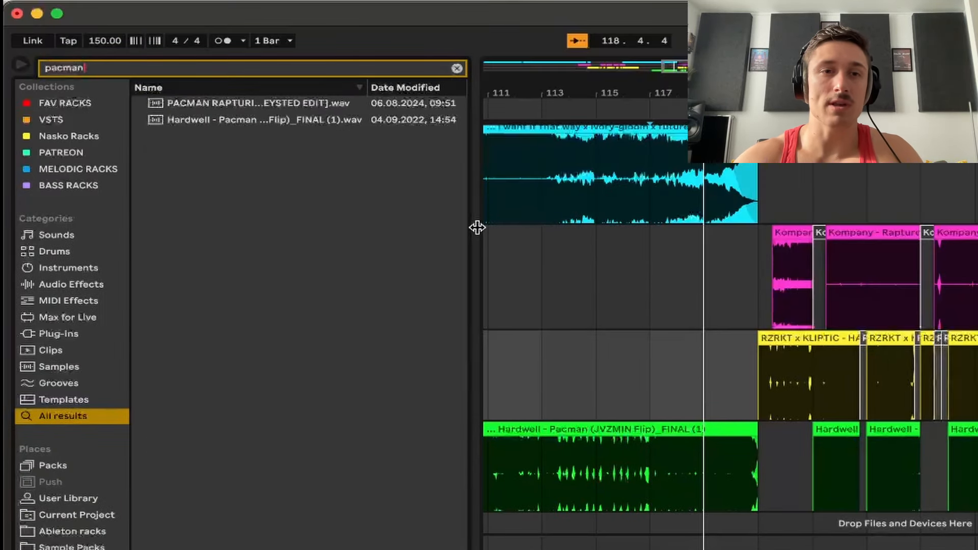
pyautogui.moveTo(477, 227); pyautogui.dragTo(860, 229)
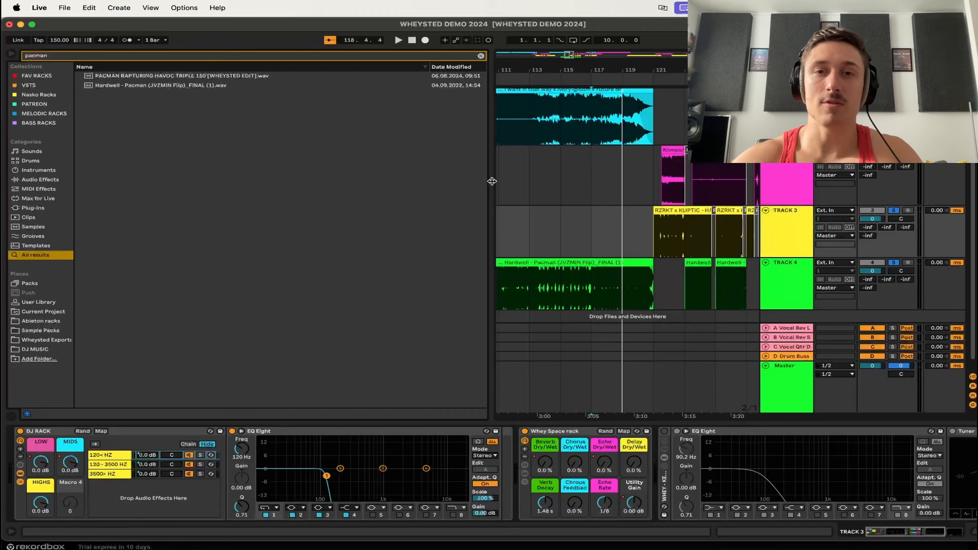
pyautogui.moveTo(492, 181); pyautogui.dragTo(166, 185)
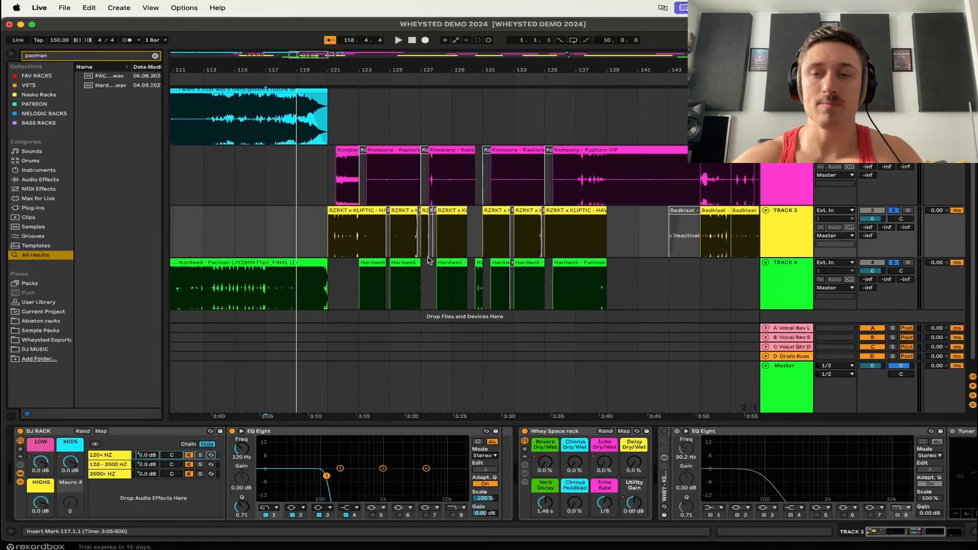
# Step: Inspect the low, mid and high frequency chains of Track 4's DJ RACK and try the HIGHS macro at -inf dB
pyautogui.hscroll(-3, 557, 279)
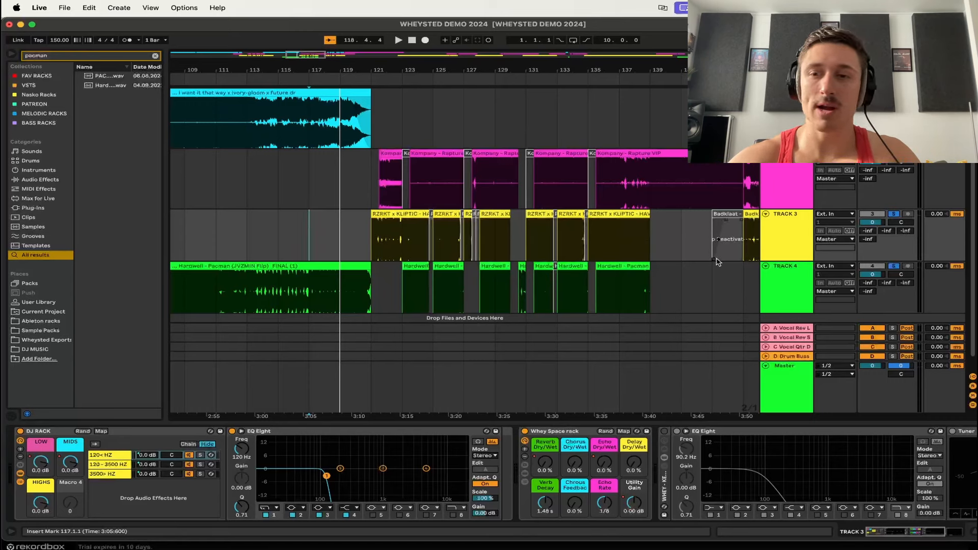
pyautogui.click(778, 282)
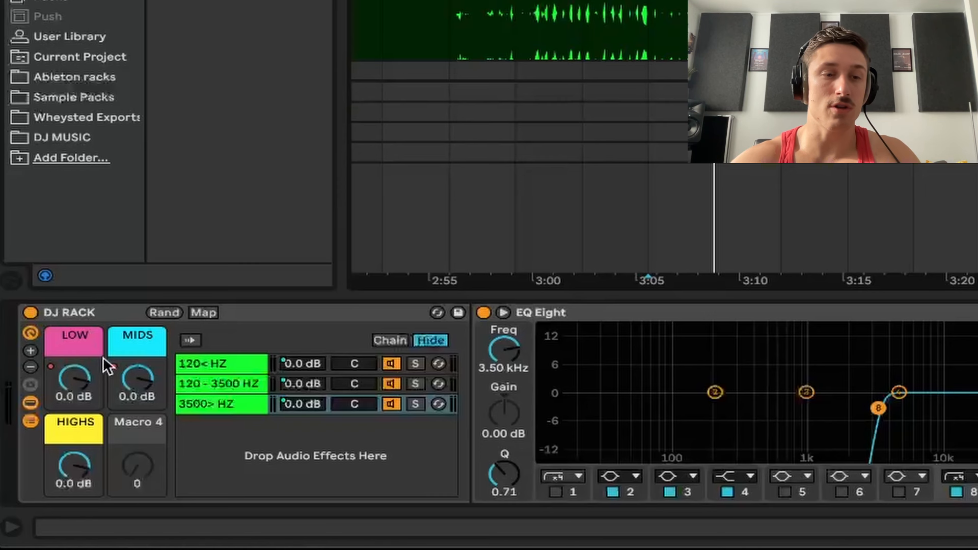
pyautogui.click(108, 453)
pyautogui.click(108, 464)
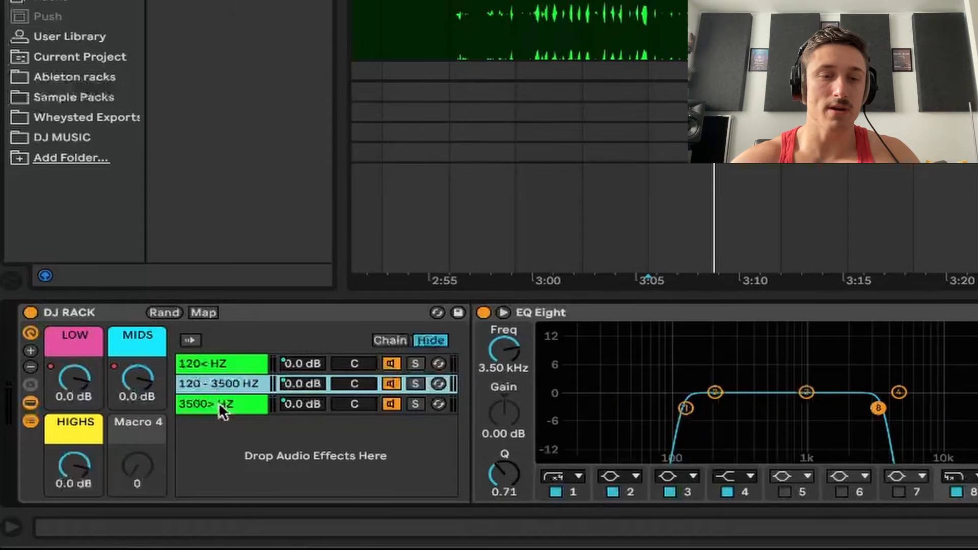
pyautogui.click(218, 403)
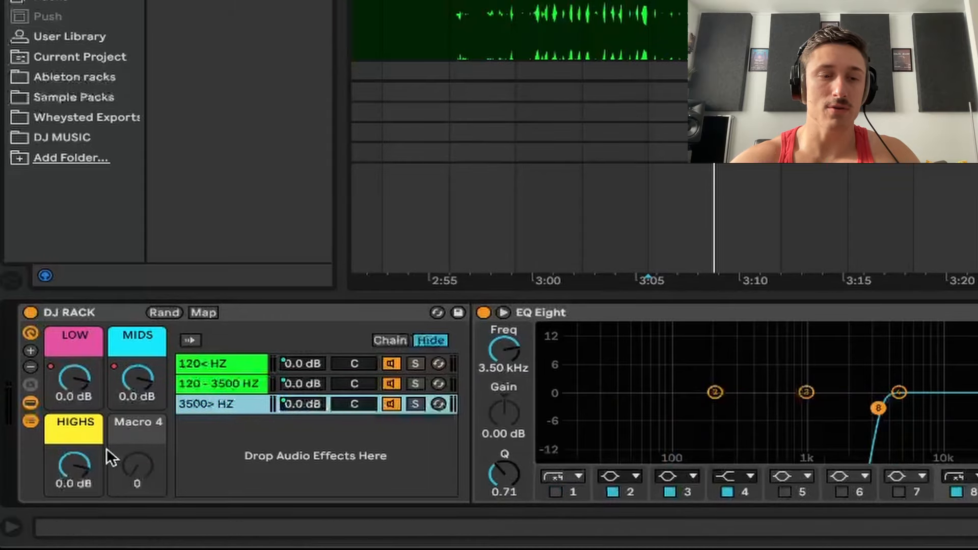
pyautogui.moveTo(75, 461); pyautogui.dragTo(75, 510)
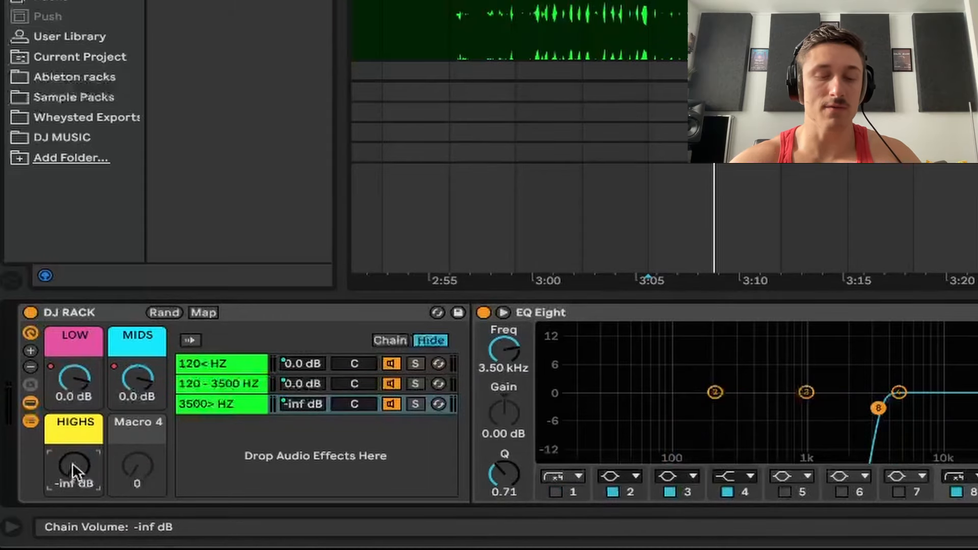
pyautogui.press('Delete')
# Step: Display the automation lanes to examine the LOW curves on Tracks 2 and 3, and hide them again
pyautogui.press('a')
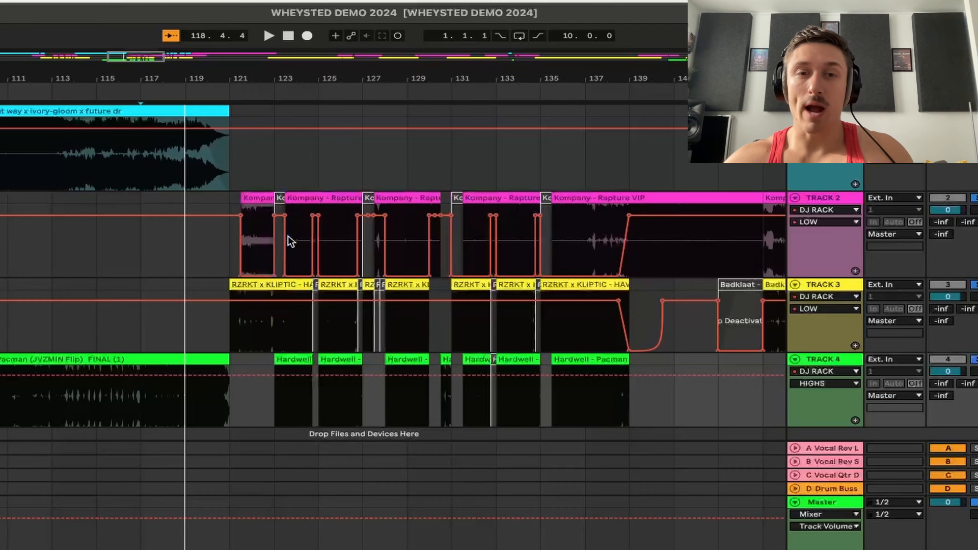
pyautogui.scroll(3, 289, 235)
pyautogui.press('a')
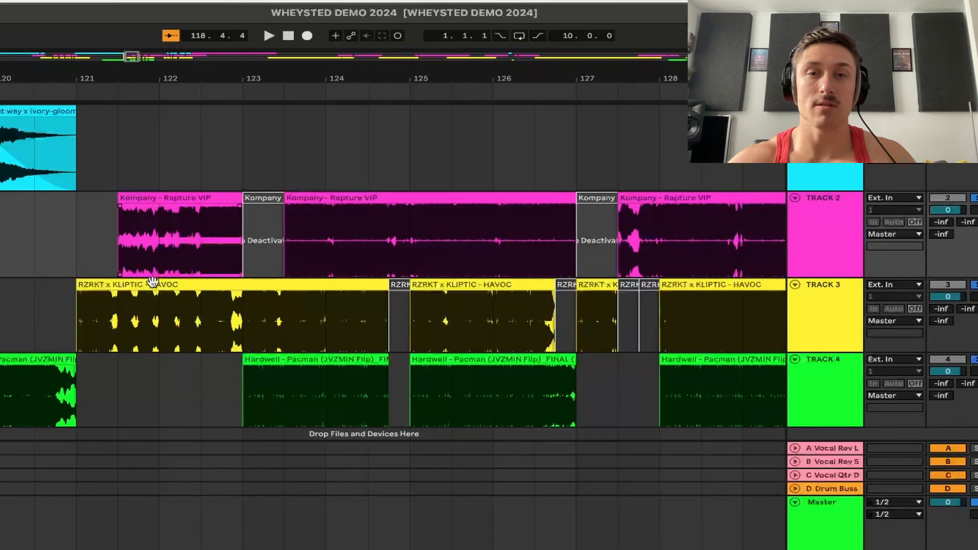
# Step: Play a short section from the start of Track 2's Rapture VIP clip at 123.3
pyautogui.click(280, 231)
pyautogui.press('space')
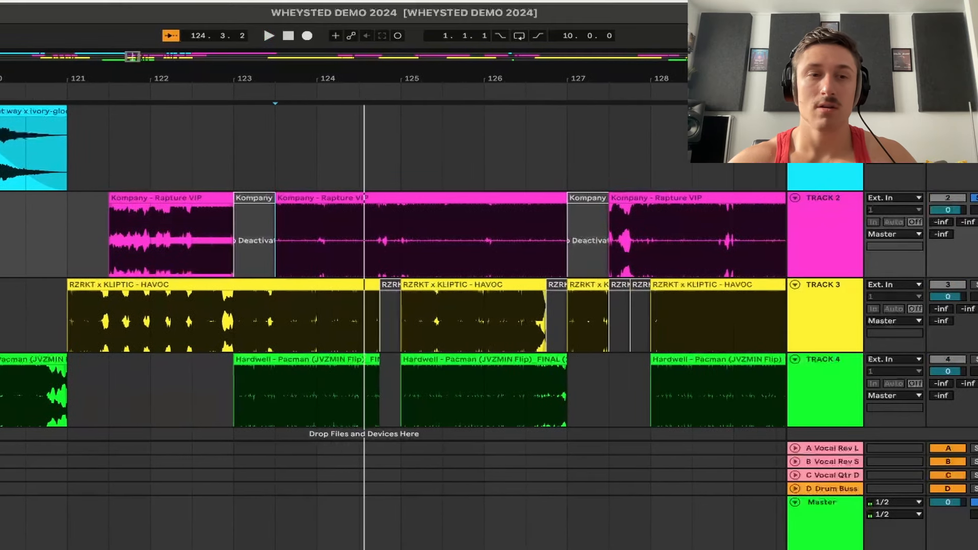
pyautogui.press('space')
# Step: Play a short section of Track 3's HAVOC clip from bar 123
pyautogui.click(224, 330)
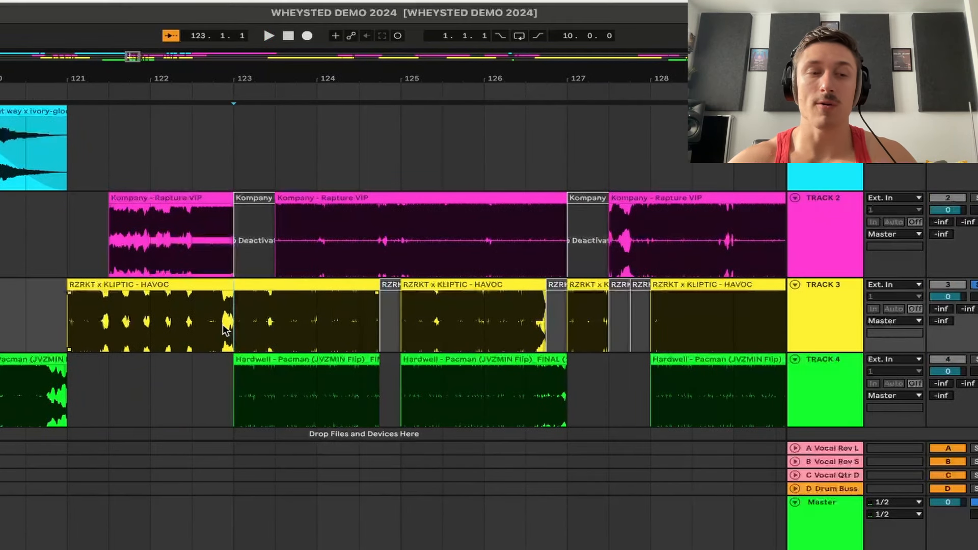
pyautogui.press('space')
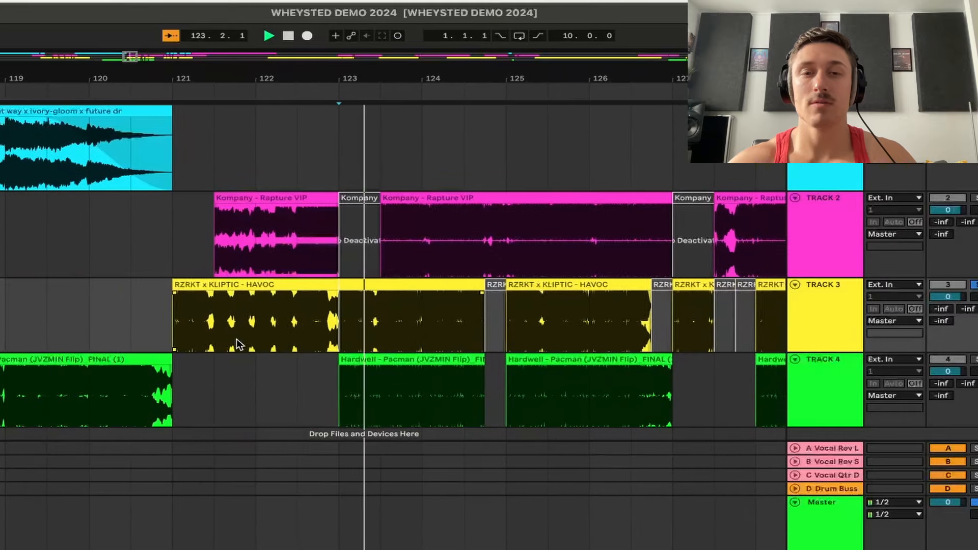
pyautogui.press('space')
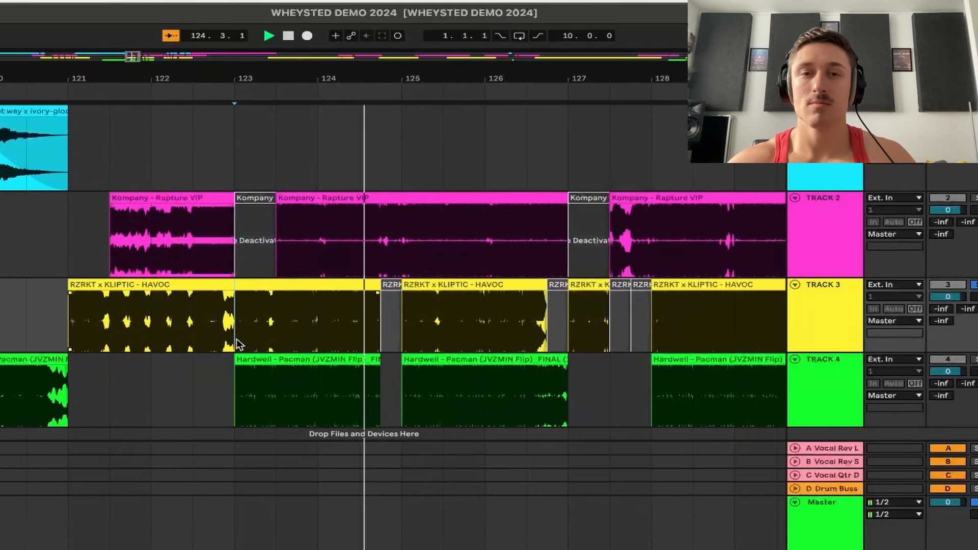
# Step: Play a short section of Track 4's Pacman clip from bar 123
pyautogui.scroll(-1, 230, 356)
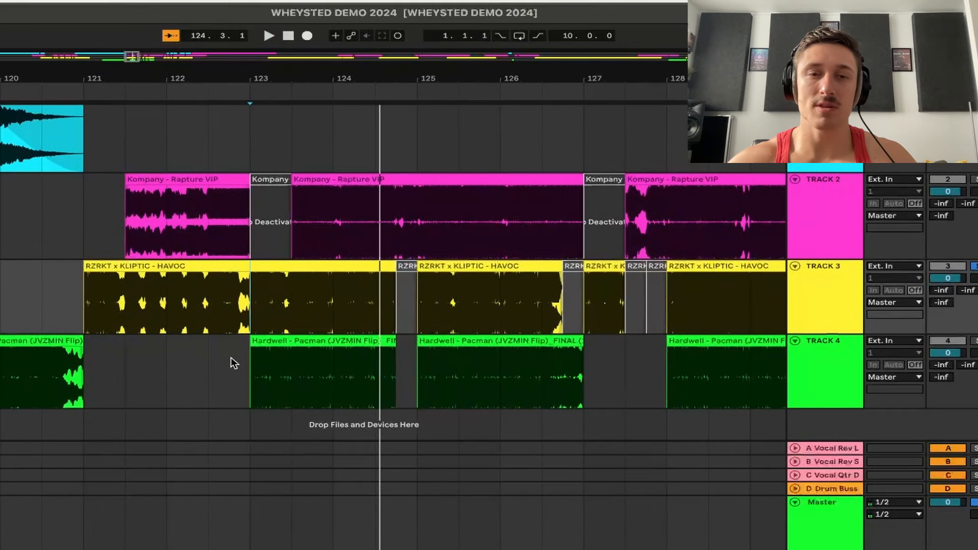
pyautogui.click(242, 365)
pyautogui.press('space')
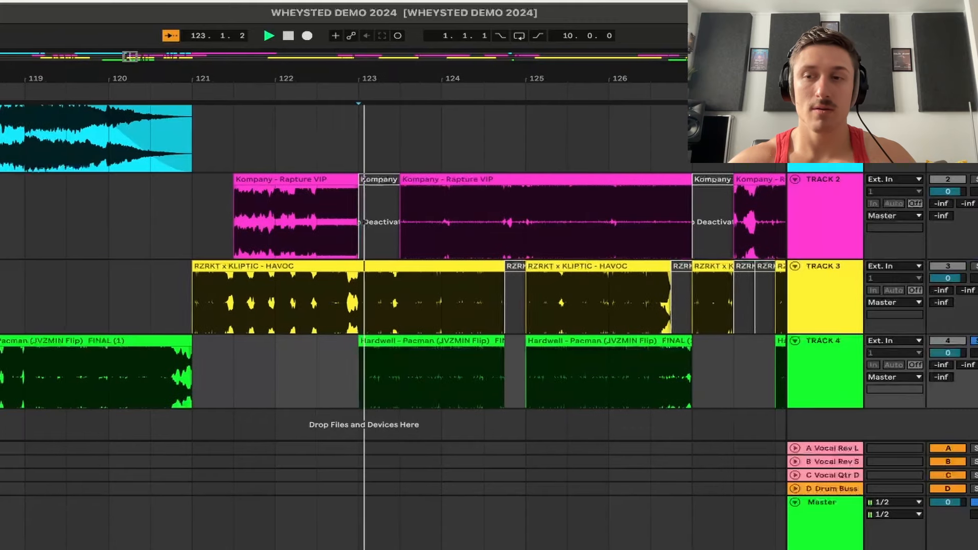
pyautogui.press('space')
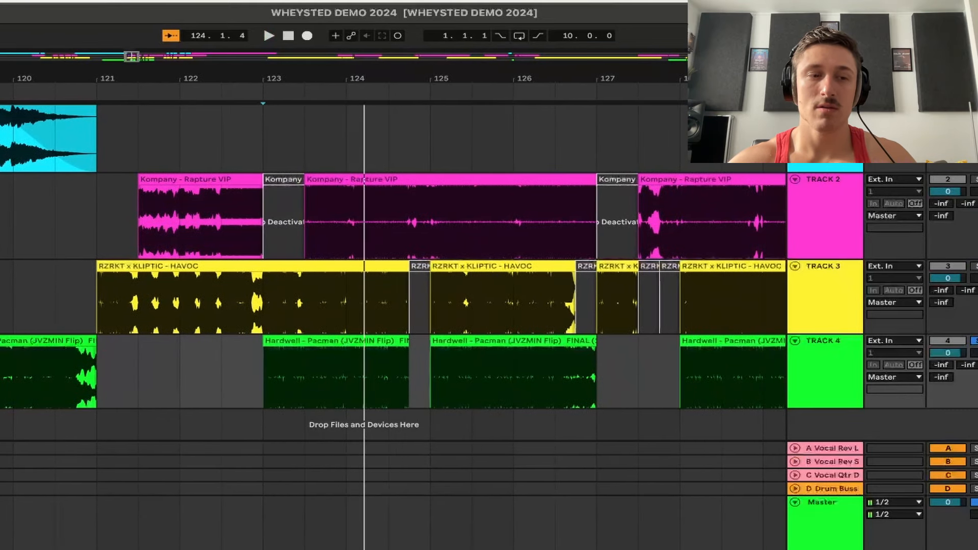
# Step: Display the automation lanes while playing the layered section from bar 123, and hide them after stopping playback
pyautogui.press('a')
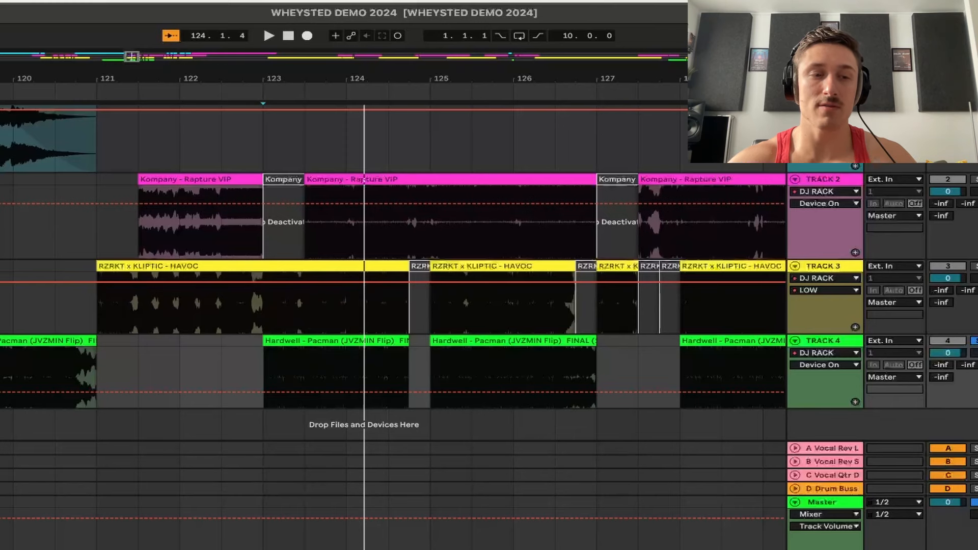
pyautogui.press('space')
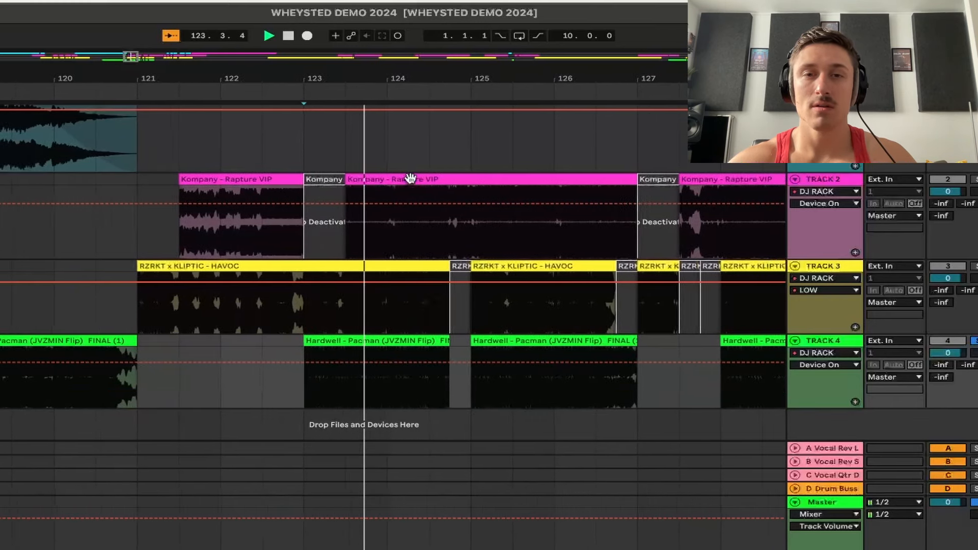
pyautogui.press('space')
pyautogui.press('space')
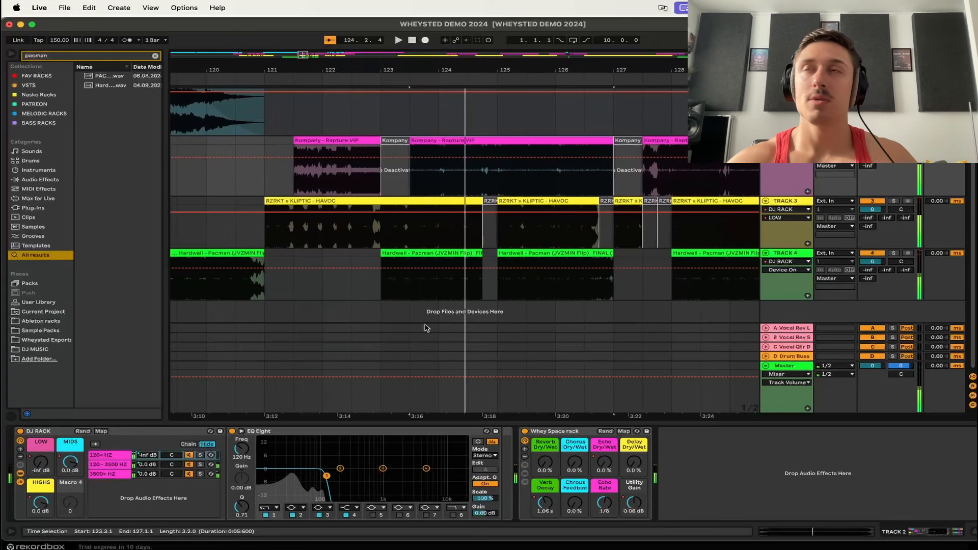
pyautogui.press('a')
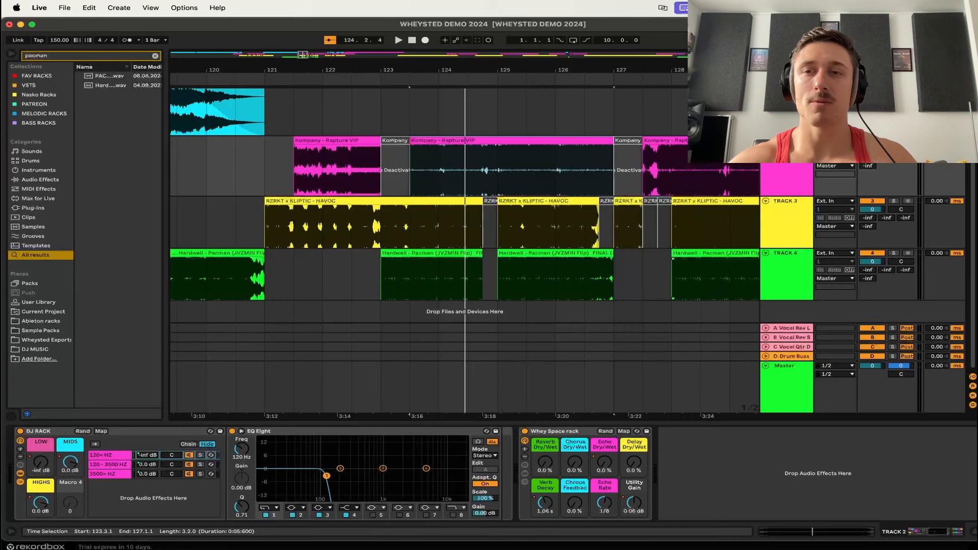
pyautogui.scroll(-5, 429, 263)
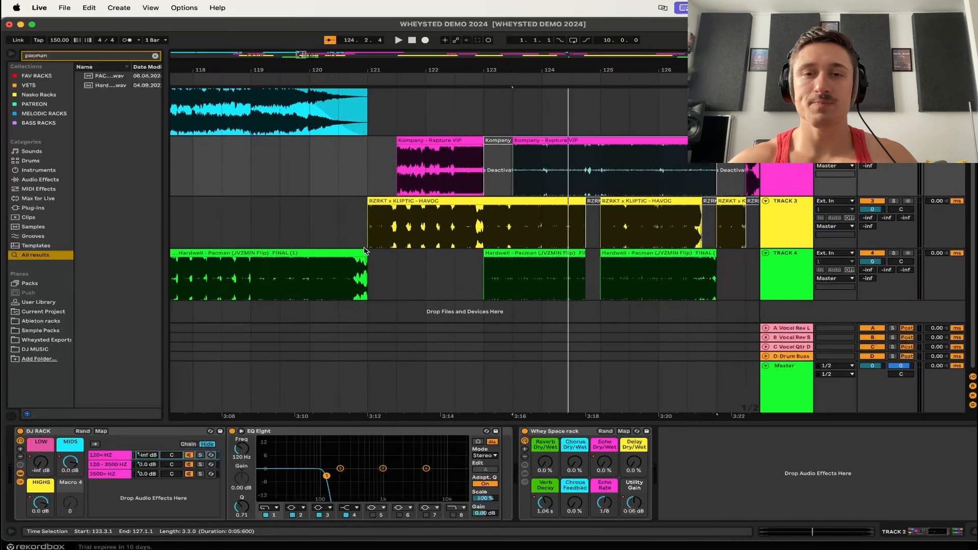
# Step: Play short sections of the layered tracks from bar 127 and from Track 4's Pacman turnaround at 130.3
pyautogui.hscroll(2, 501, 249)
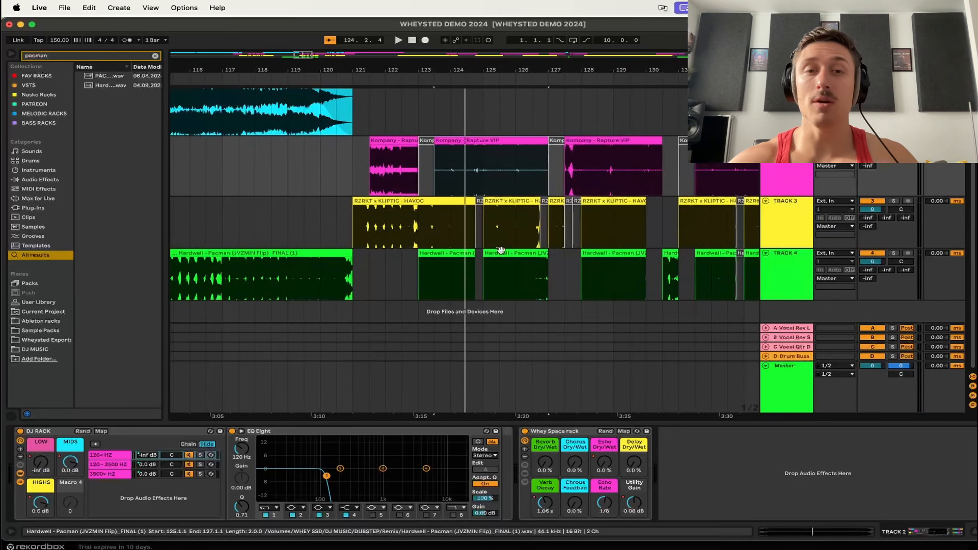
pyautogui.scroll(5, 501, 247)
pyautogui.click(587, 228)
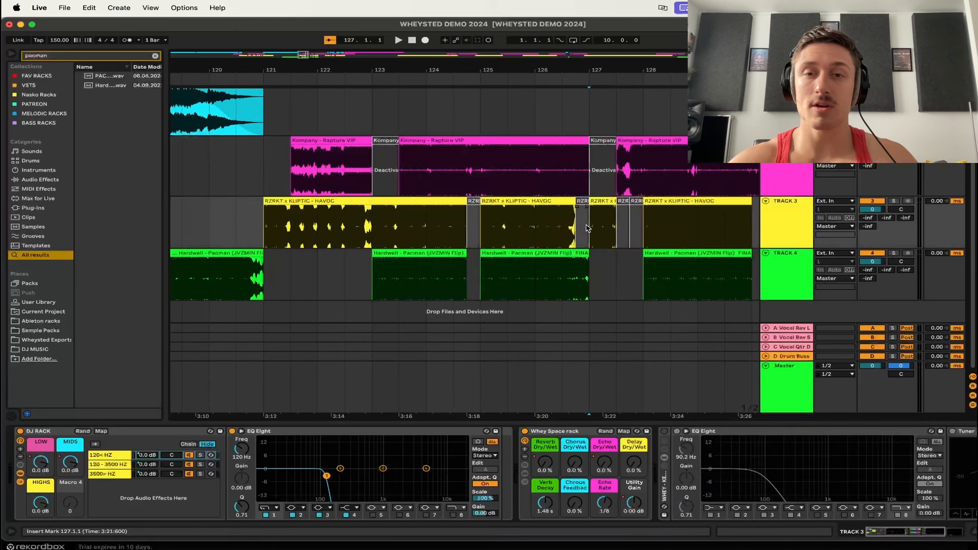
pyautogui.press('space')
pyautogui.click(407, 193)
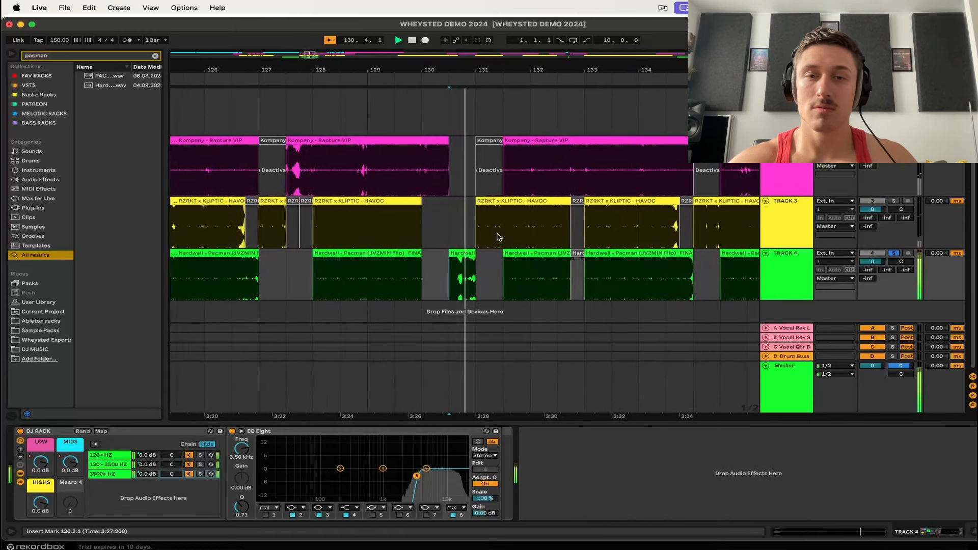
pyautogui.click(469, 232)
pyautogui.press('space')
pyautogui.hscroll(-5, 357, 239)
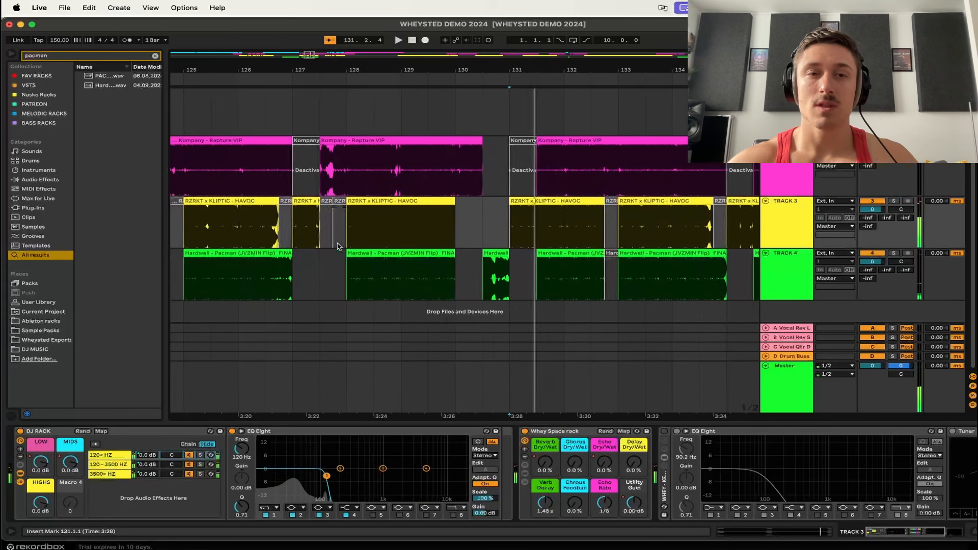
pyautogui.hscroll(-3, 337, 247)
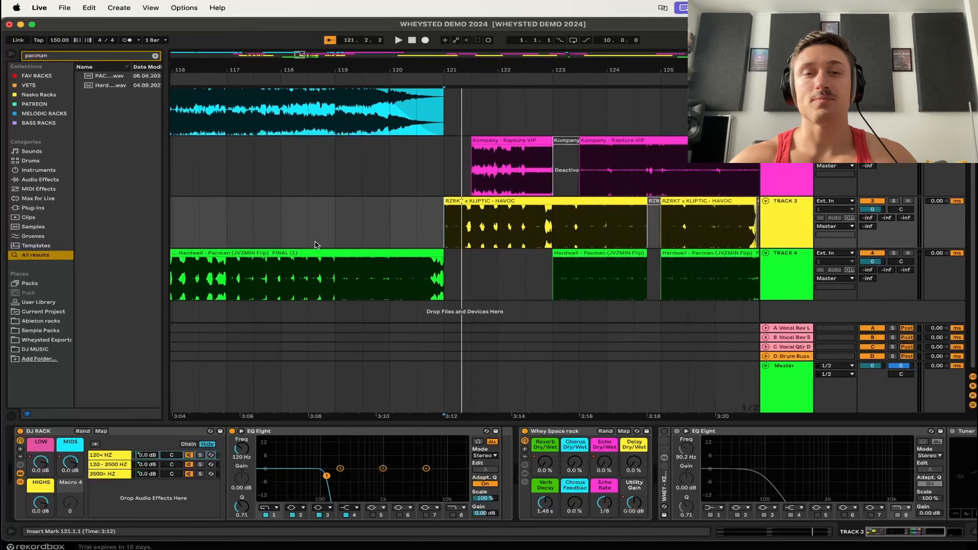
pyautogui.click(371, 222)
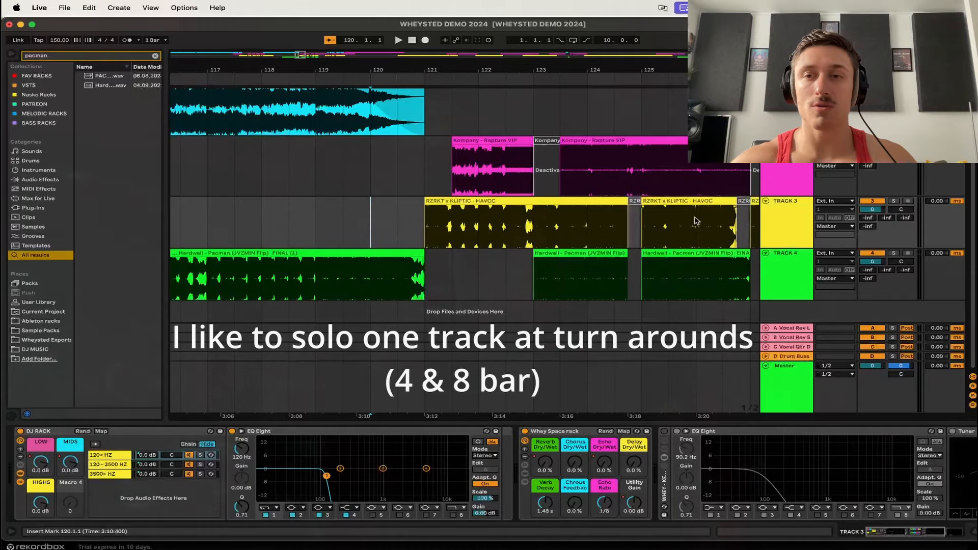
pyautogui.click(322, 225)
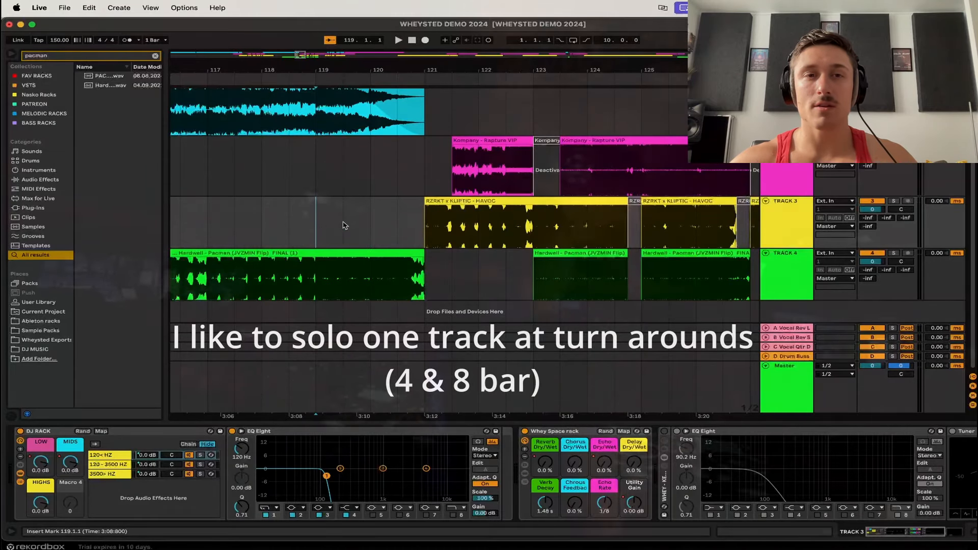
# Step: Trim the start of Track 4's long Pacman clip to bar 113 and play the arrangement from there
pyautogui.hscroll(-5, 306, 231)
pyautogui.scroll(-5, 304, 258)
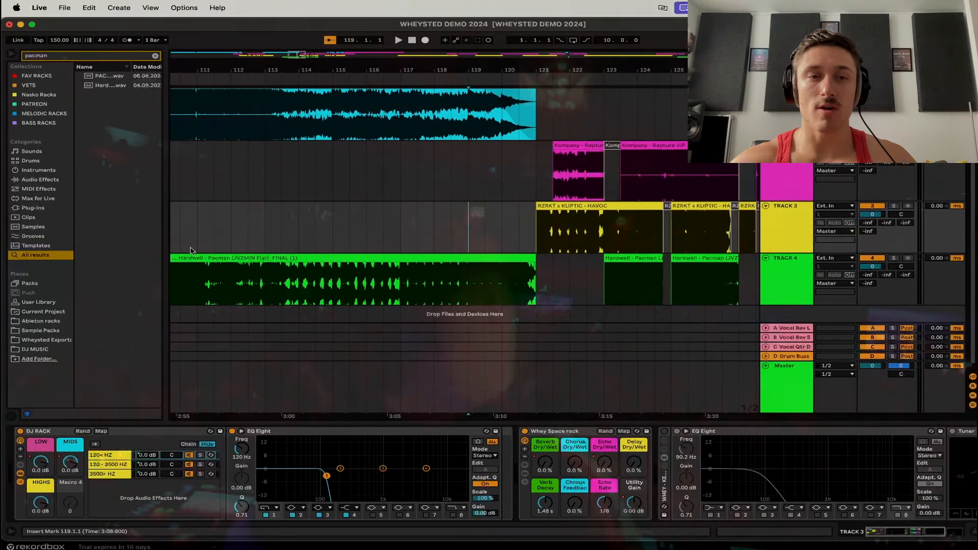
pyautogui.scroll(-3, 199, 249)
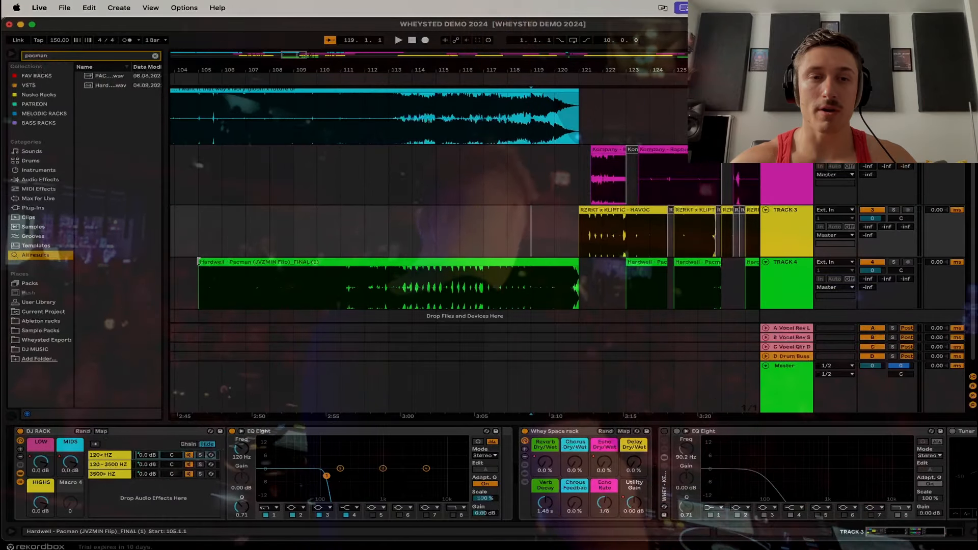
pyautogui.moveTo(200, 264); pyautogui.dragTo(396, 263)
pyautogui.press('space')
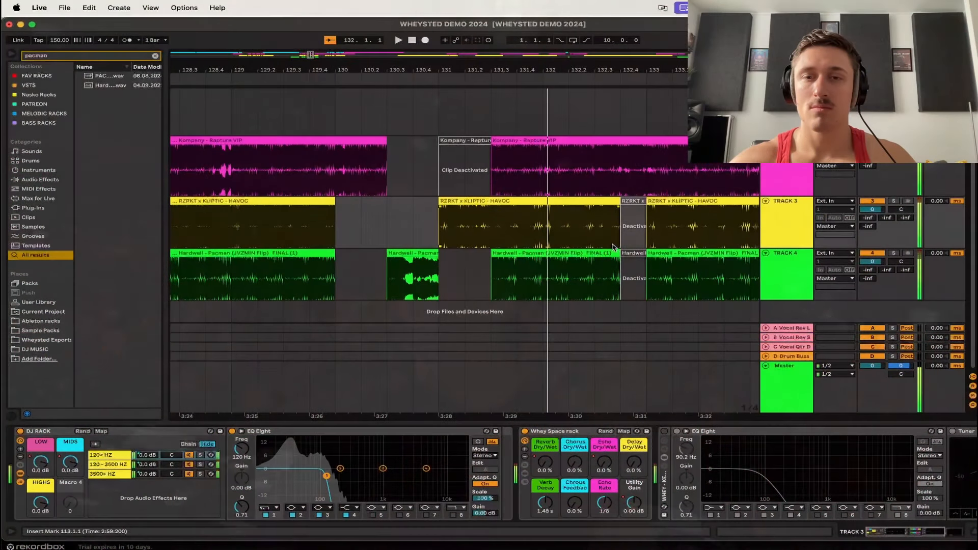
# Step: Add an audio track below Track 4 and copy the bar 123 Pacman clip onto it, extended back to bar 113
pyautogui.scroll(-3, 511, 248)
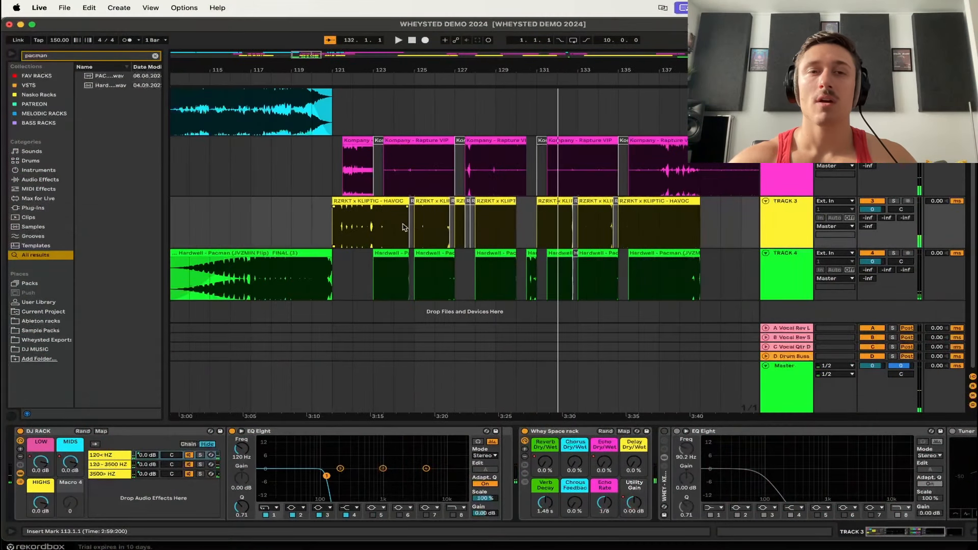
pyautogui.click(387, 253)
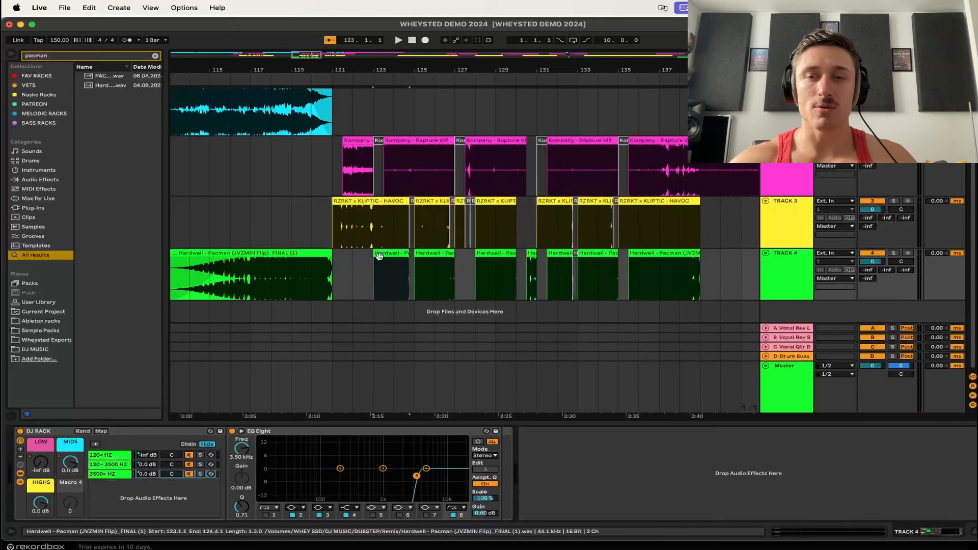
pyautogui.click(774, 269)
pyautogui.press('super+t')
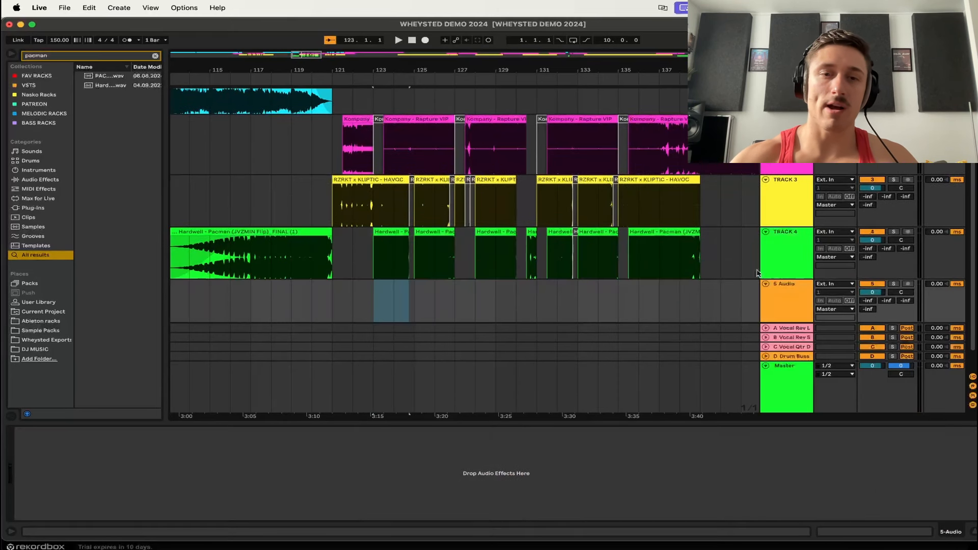
pyautogui.click(399, 231)
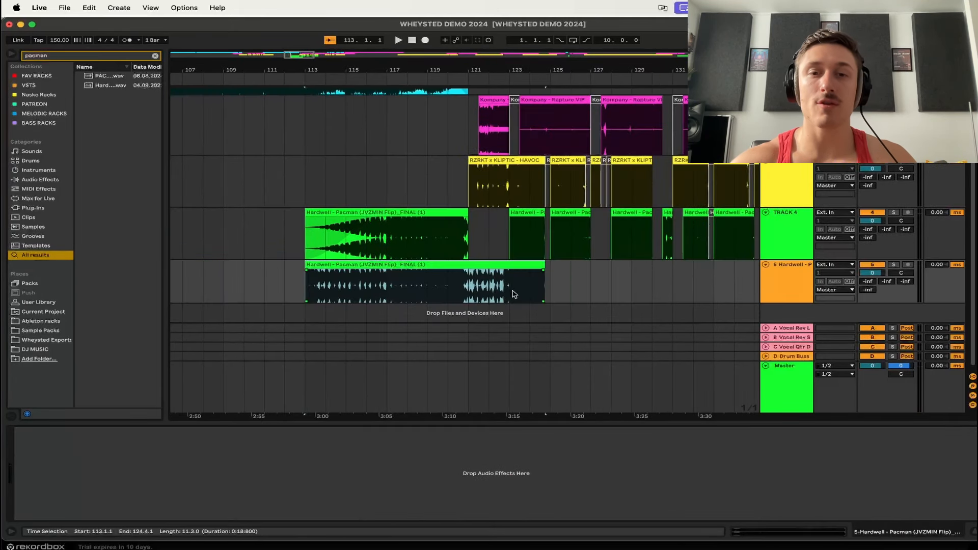
# Step: Slide the copied Pacman clip's audio slightly later than the bar 123 downbeat and play it from just before that point
pyautogui.scroll(5, 513, 294)
pyautogui.press('super+z')
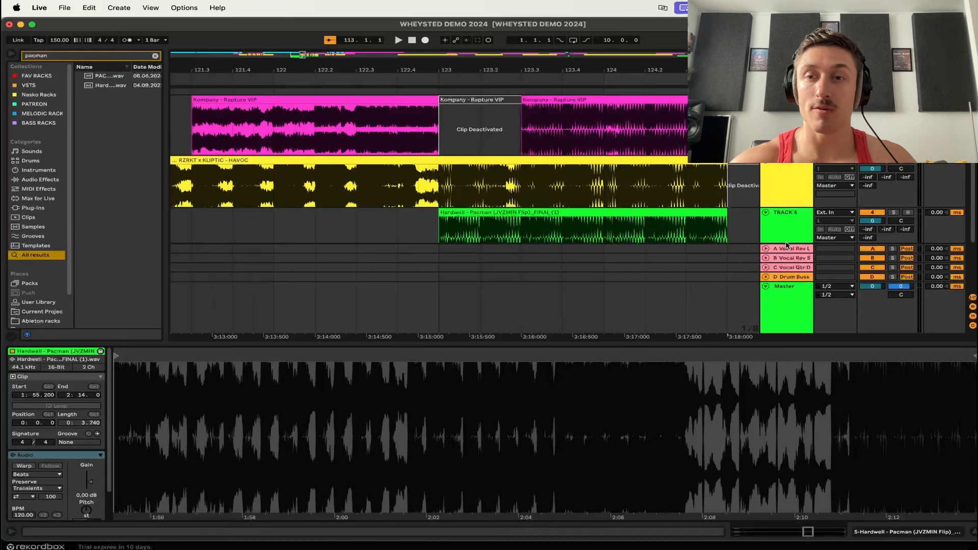
pyautogui.press('super+shift+z')
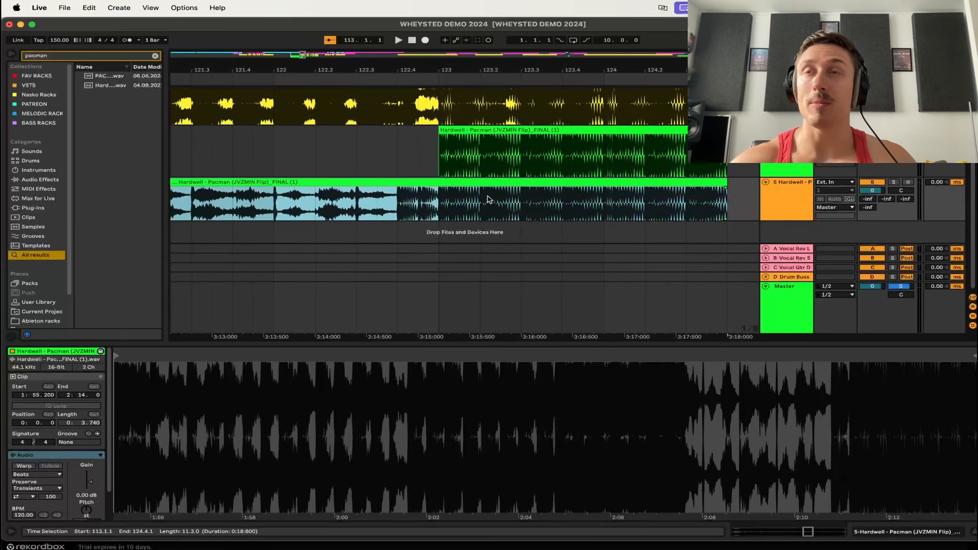
pyautogui.click(438, 204)
pyautogui.scroll(10, 439, 209)
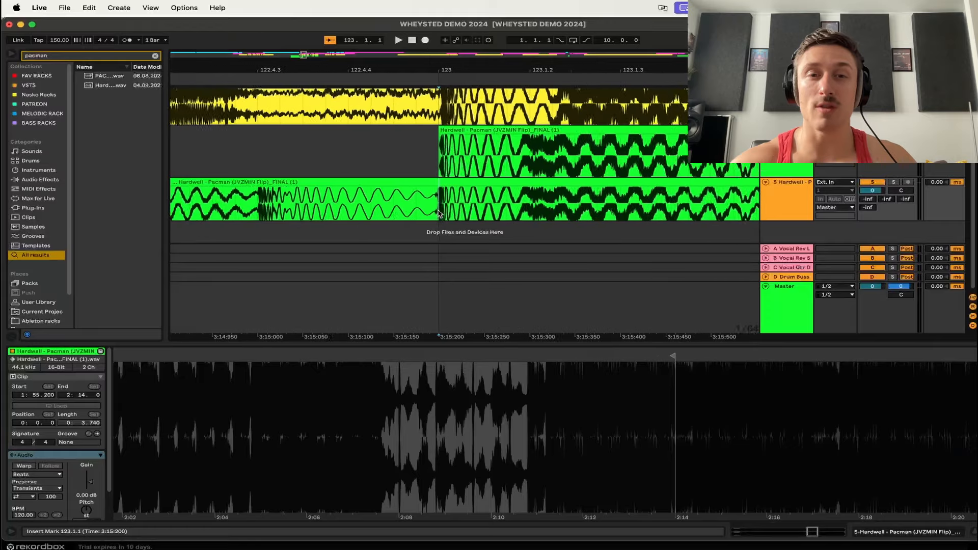
pyautogui.scroll(-3, 438, 214)
pyautogui.scroll(-3, 460, 208)
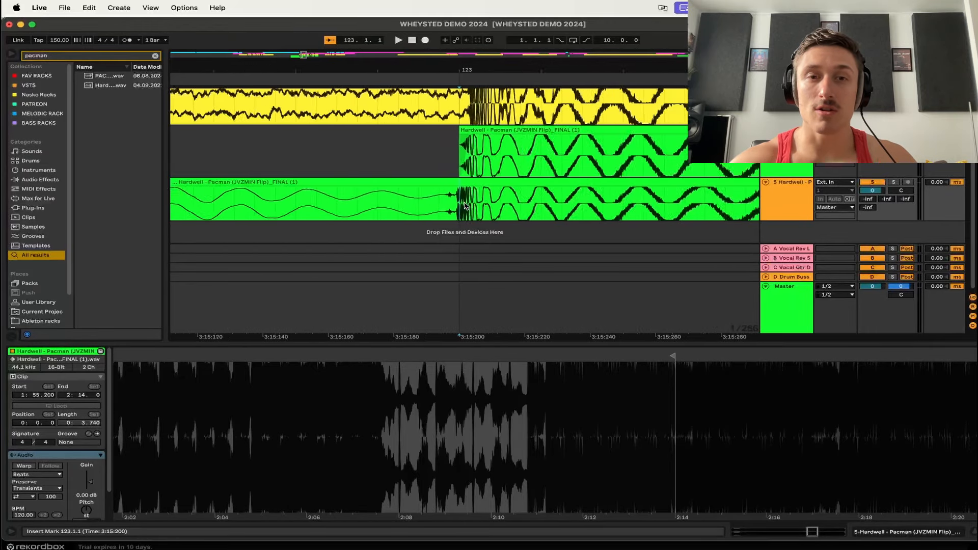
pyautogui.scroll(-2, 464, 205)
pyautogui.moveTo(465, 205); pyautogui.dragTo(469, 206)
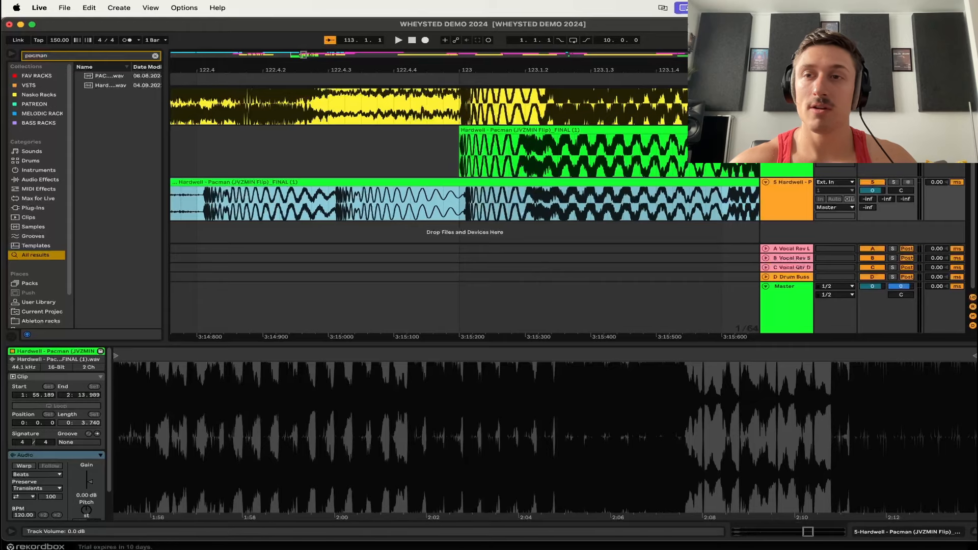
pyautogui.click(247, 205)
pyautogui.press('space')
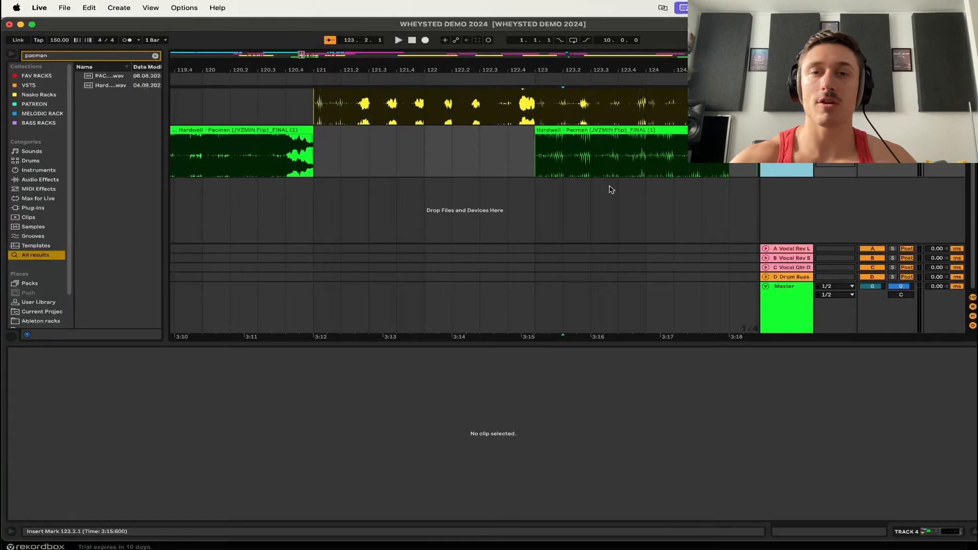
pyautogui.scroll(3, 611, 189)
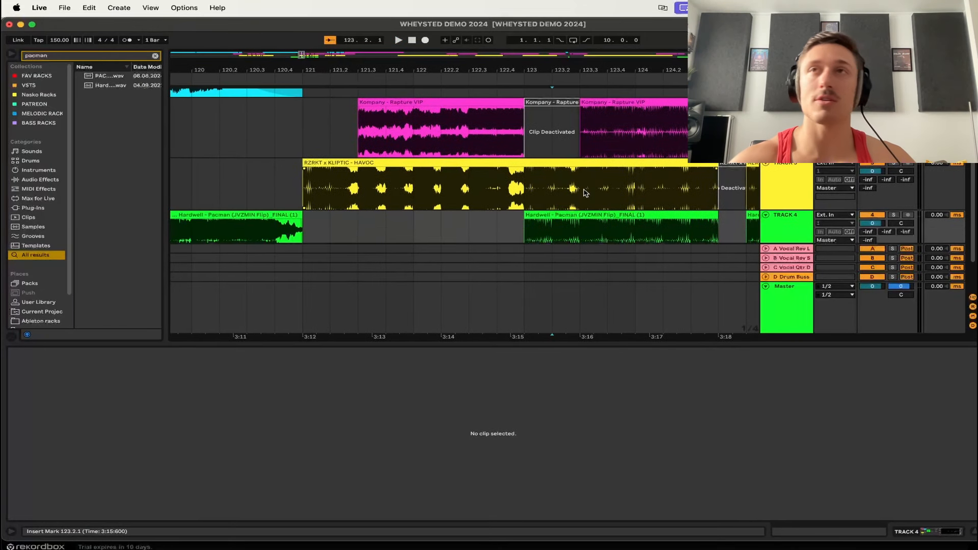
pyautogui.scroll(-3, 573, 178)
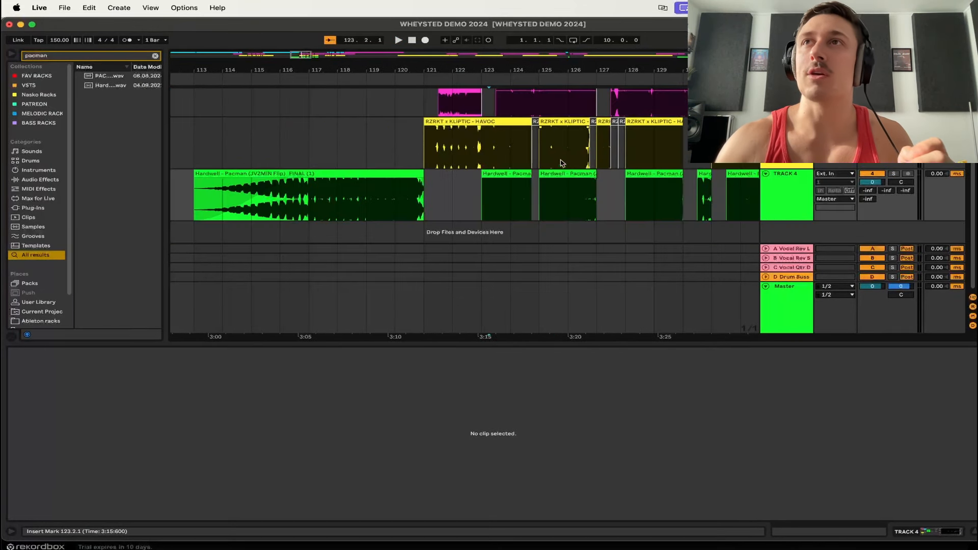
pyautogui.scroll(2, 562, 163)
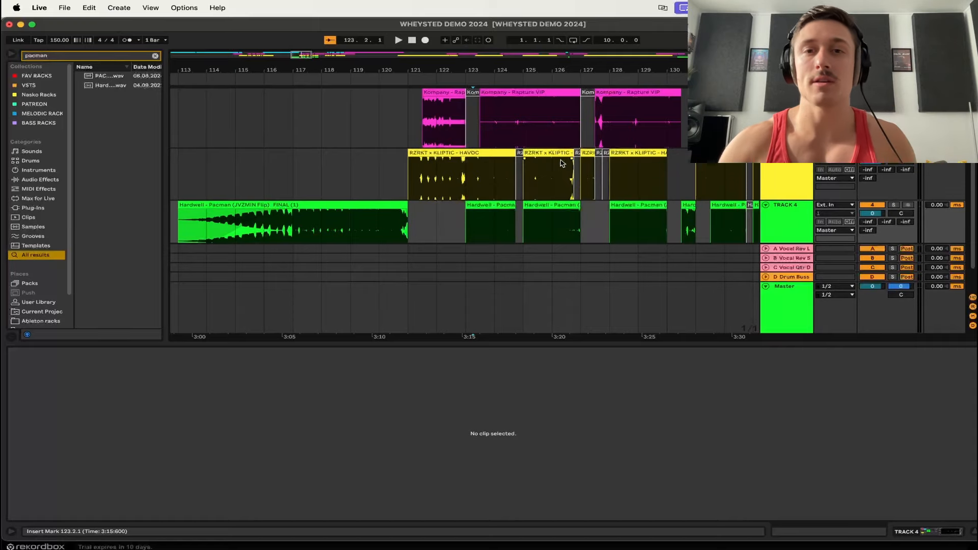
pyautogui.hscroll(-5, 548, 285)
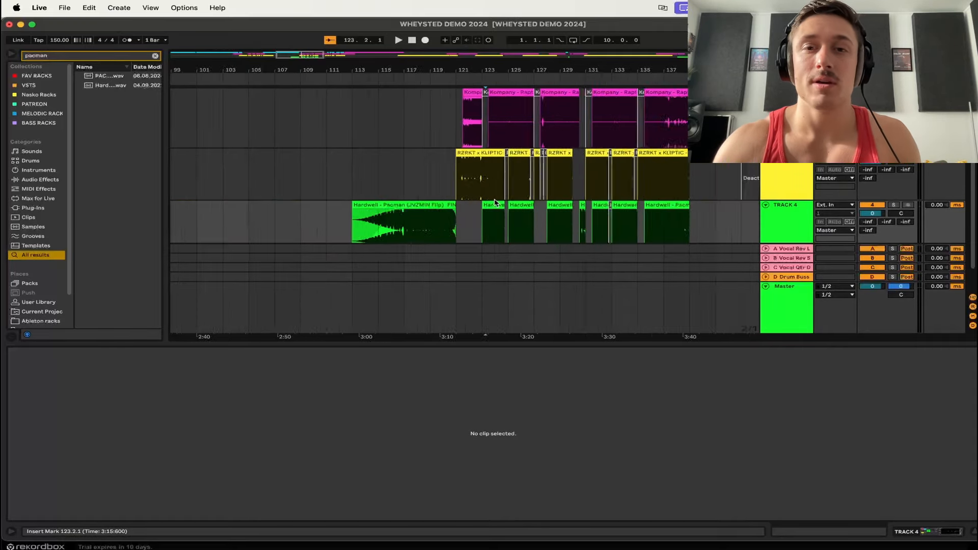
# Step: Select Track 4's Pacman section from bar 113, and extend the start of its first clip back to bar 105
pyautogui.scroll(-4, 516, 195)
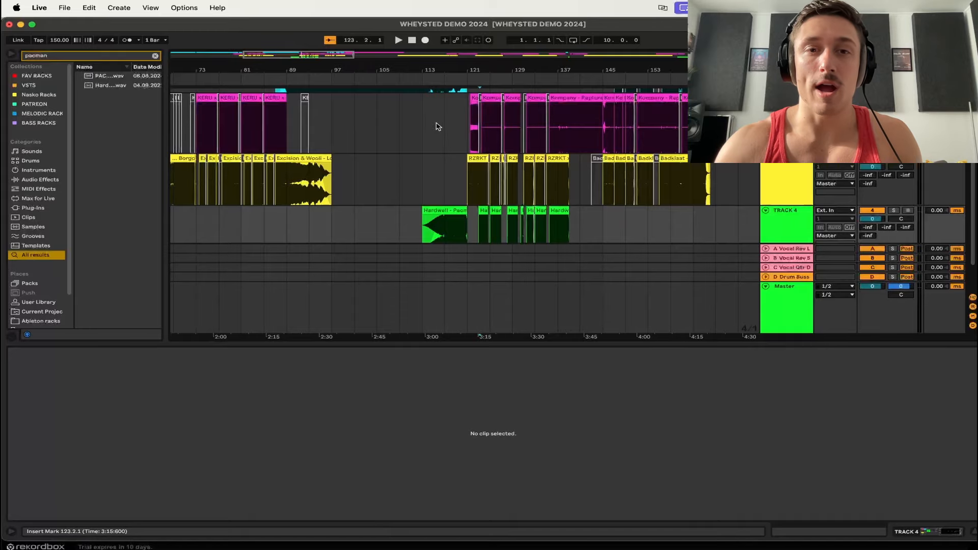
pyautogui.scroll(-2, 427, 158)
pyautogui.click(419, 196)
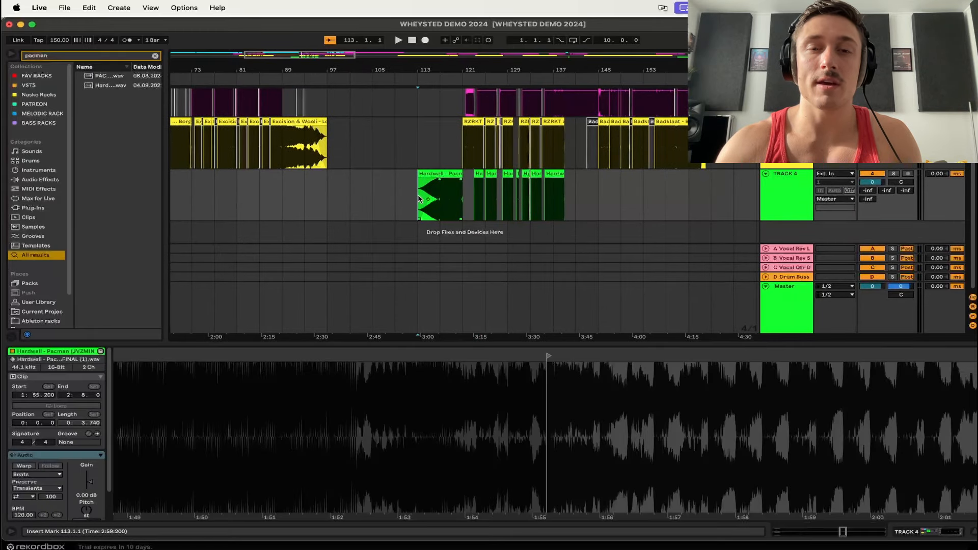
pyautogui.moveTo(426, 198); pyautogui.dragTo(537, 202)
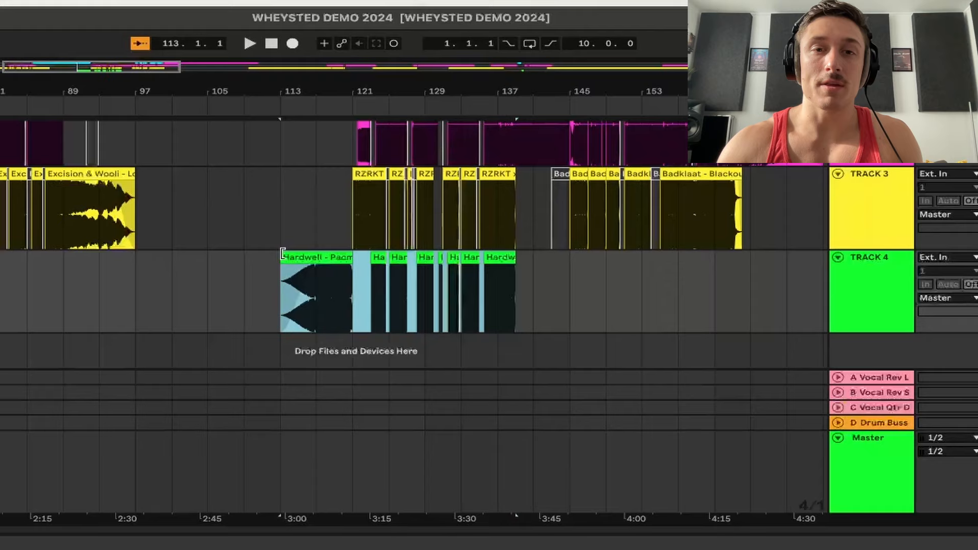
pyautogui.moveTo(280, 254); pyautogui.dragTo(203, 265)
pyautogui.click(207, 232)
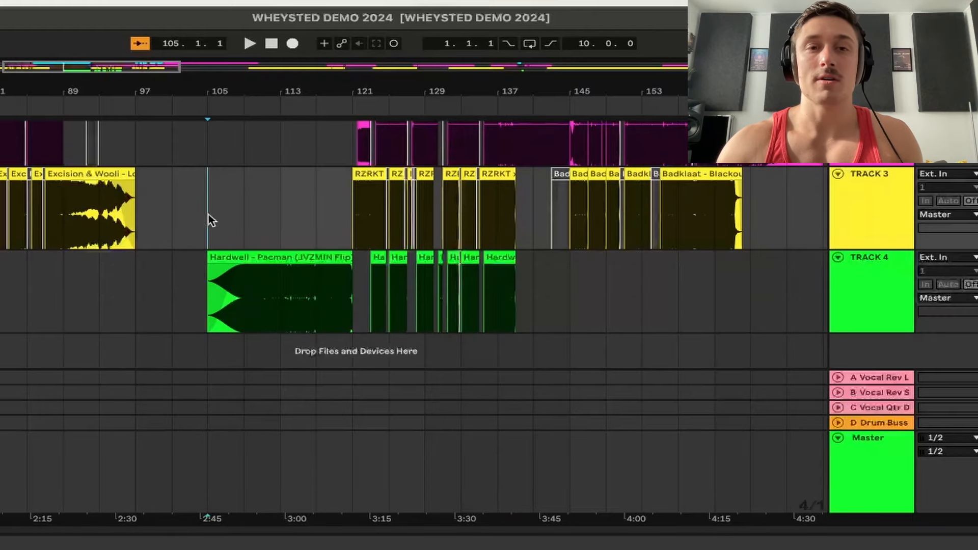
# Step: Highlight the eight-bar ranges 105 to 113 and 113 to 121 on Track 3 above the Pacman buildup
pyautogui.moveTo(204, 195); pyautogui.dragTo(281, 206)
pyautogui.click(282, 307)
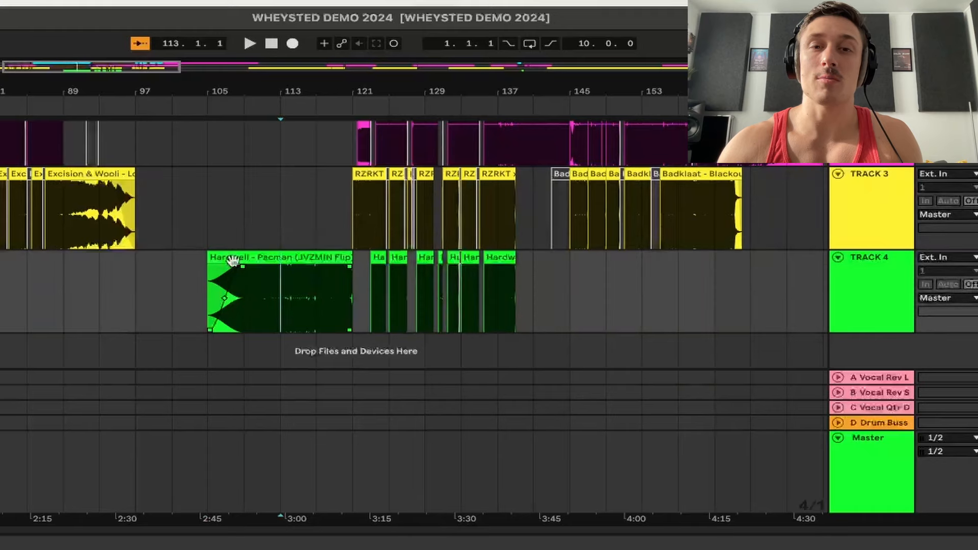
pyautogui.click(205, 224)
pyautogui.moveTo(209, 254); pyautogui.dragTo(341, 219)
pyautogui.click(280, 261)
pyautogui.click(279, 225)
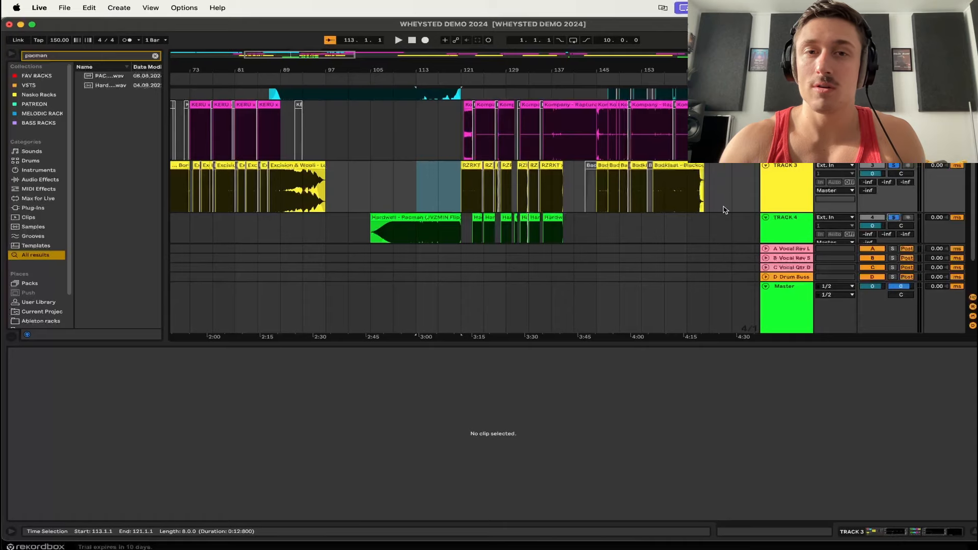
# Step: Select bars 105 to 145 across Tracks 2 to 4, and play the end of the section from bar 144
pyautogui.scroll(-3, 725, 210)
pyautogui.moveTo(507, 146); pyautogui.dragTo(643, 234)
pyautogui.scroll(5, 627, 138)
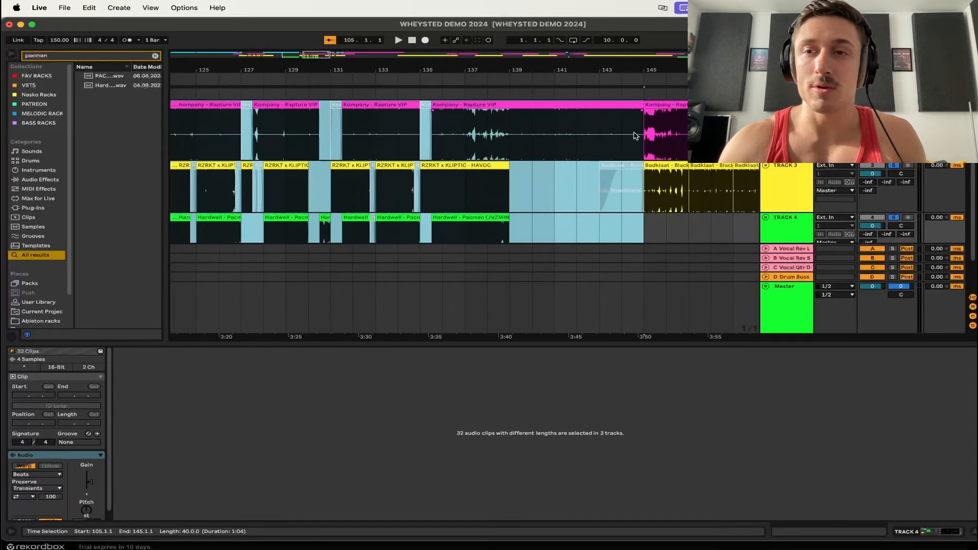
pyautogui.click(635, 135)
pyautogui.press('space')
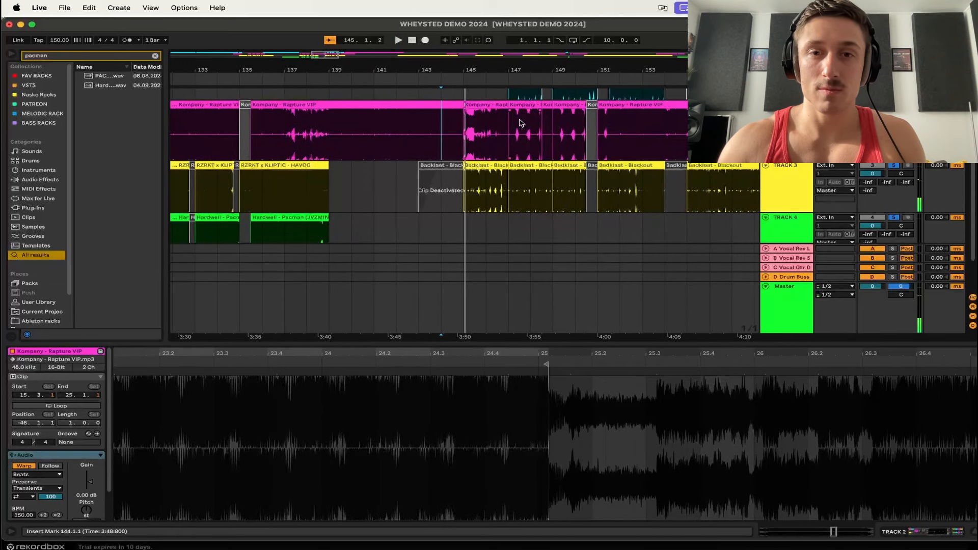
# Step: Select Track 2's Rapture VIP clip and Track 3's Badklaat Blackout clip in turn, both starting at bar 145
pyautogui.click(506, 129)
pyautogui.scroll(-3, 505, 129)
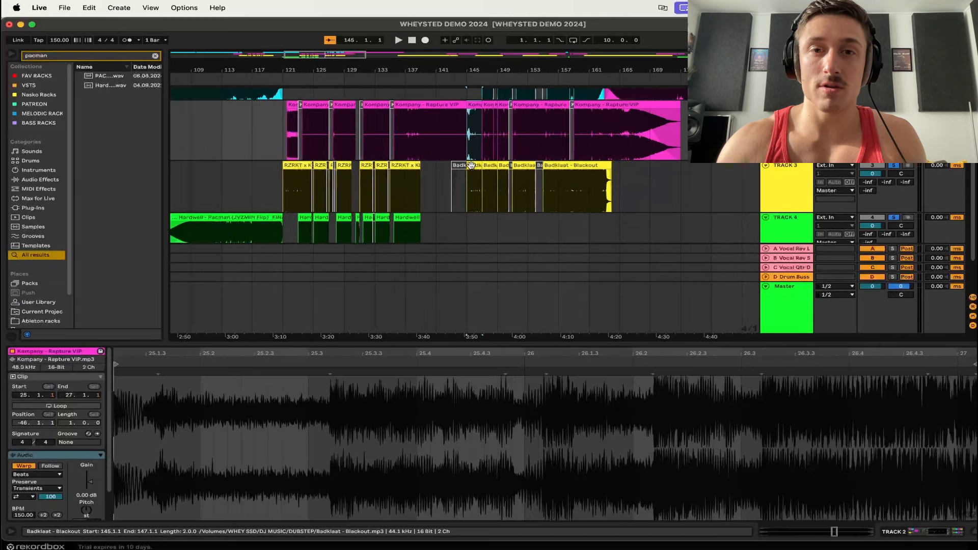
pyautogui.scroll(-3, 457, 193)
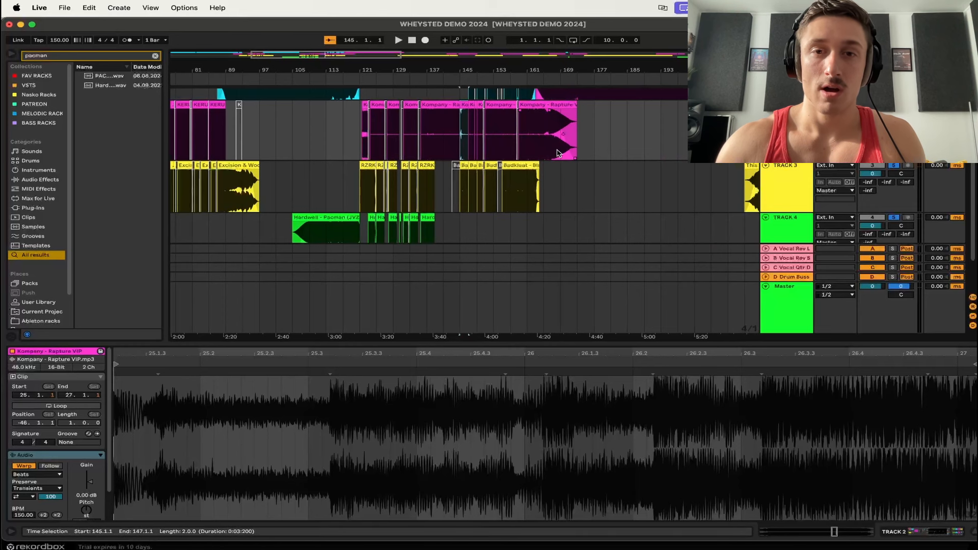
pyautogui.scroll(3, 481, 164)
pyautogui.click(426, 165)
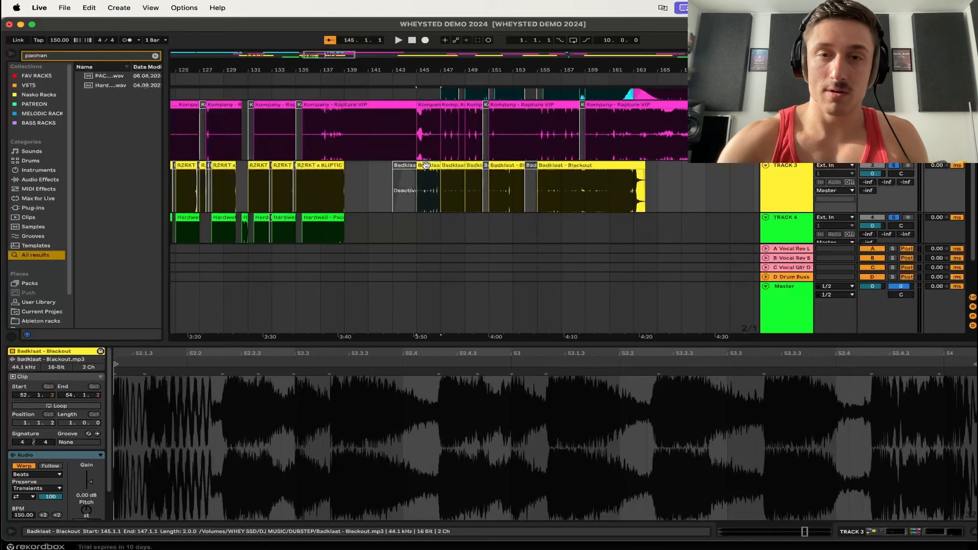
# Step: Deactivate Track 3's Blackout clip from bar 145 to 147, and play the transition from bar 146
pyautogui.scroll(-4, 425, 164)
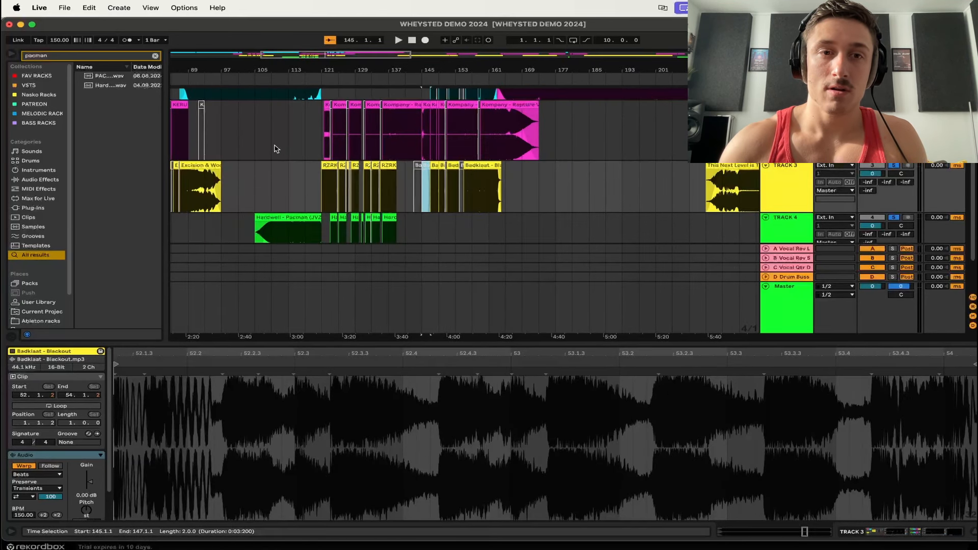
pyautogui.moveTo(264, 142); pyautogui.dragTo(431, 220)
pyautogui.scroll(5, 430, 141)
pyautogui.click(419, 140)
pyautogui.press('space')
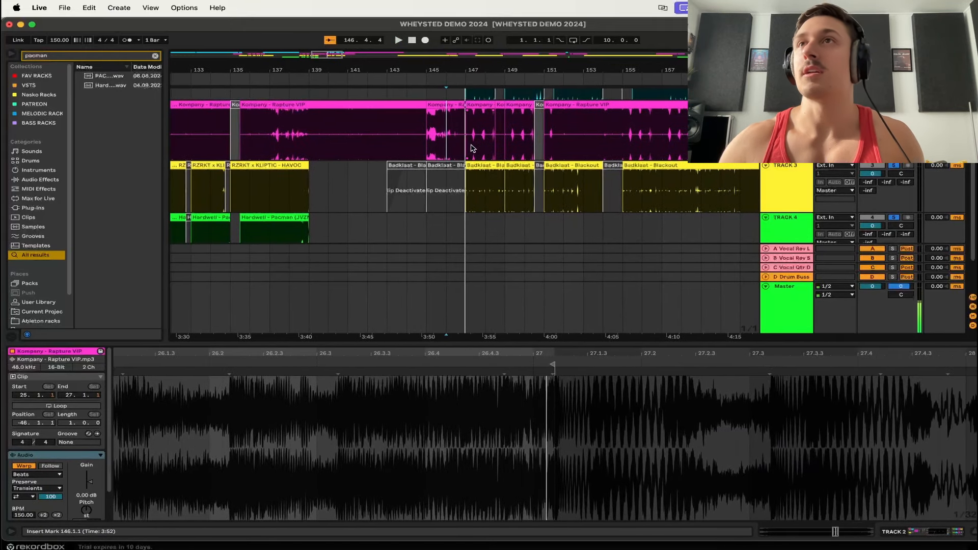
pyautogui.scroll(-5, 471, 148)
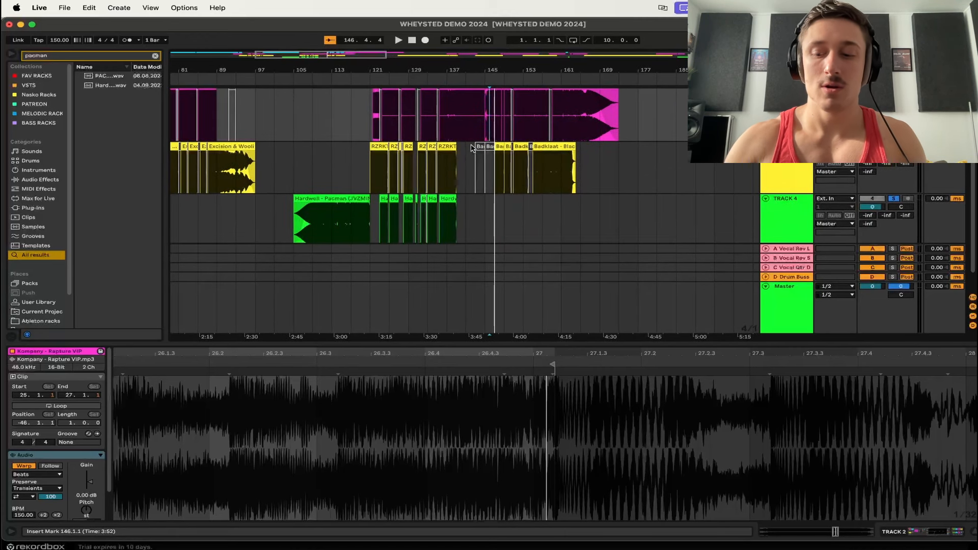
pyautogui.click(65, 8)
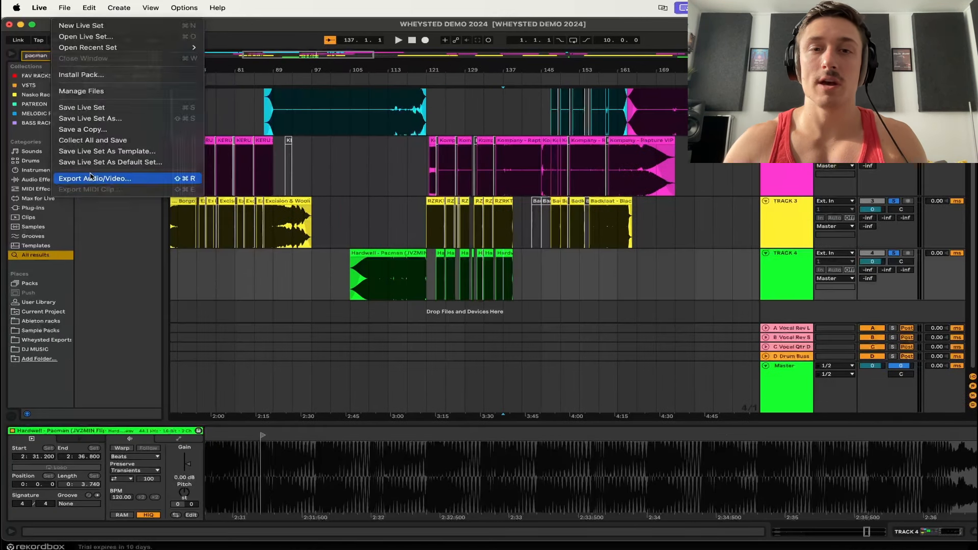
pyautogui.click(128, 175)
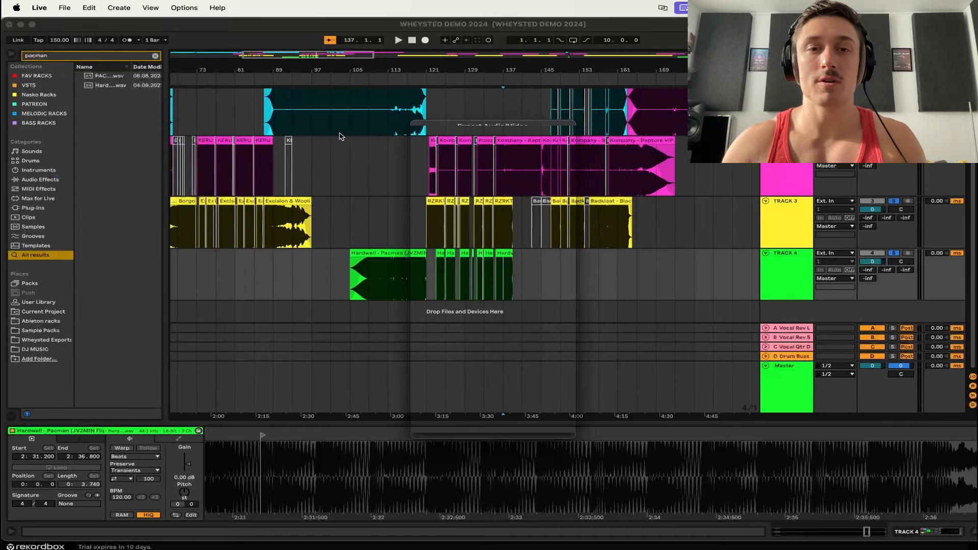
pyautogui.press('Escape')
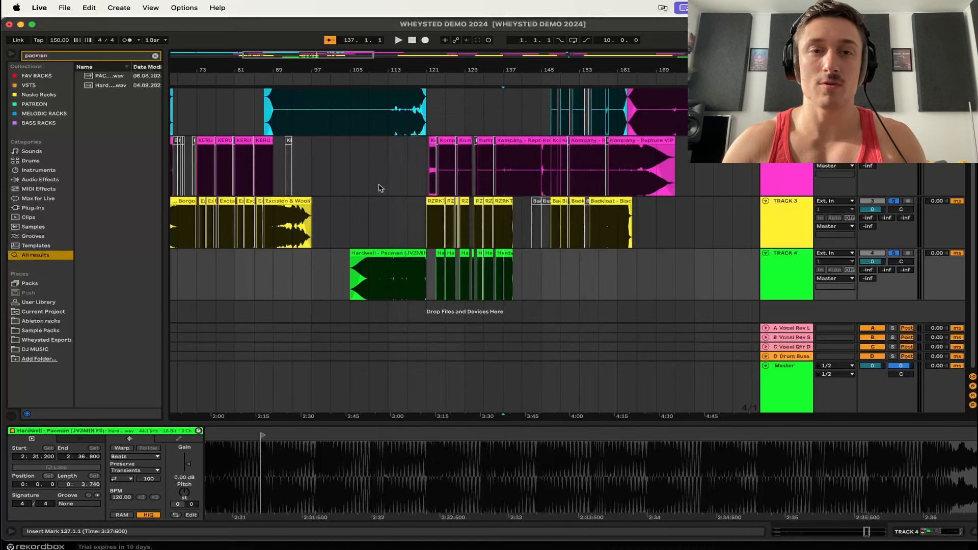
# Step: Select bars 105 to 147 across Tracks 2 to 4, and bring up the audio export settings for that range, leaving without exporting
pyautogui.moveTo(348, 164); pyautogui.dragTo(551, 299)
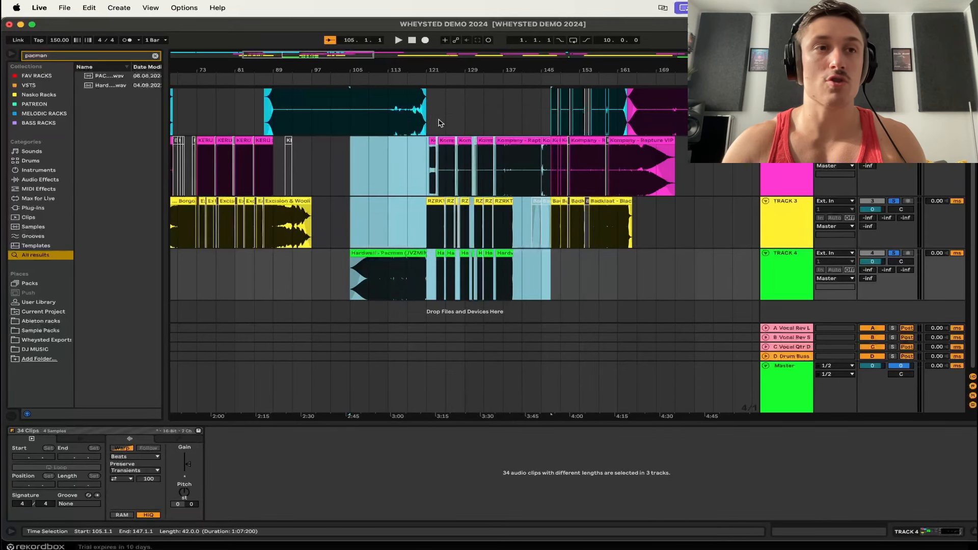
pyautogui.click(64, 8)
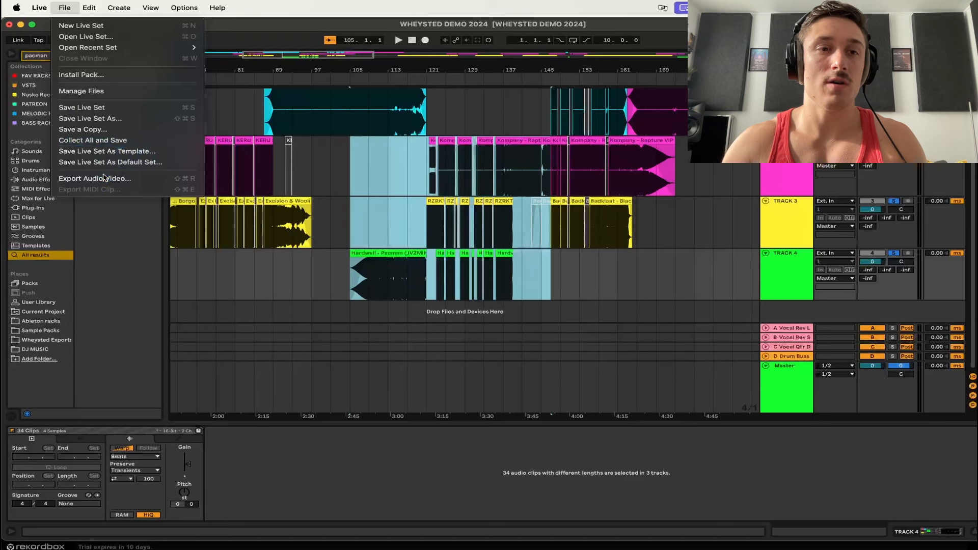
pyautogui.click(86, 178)
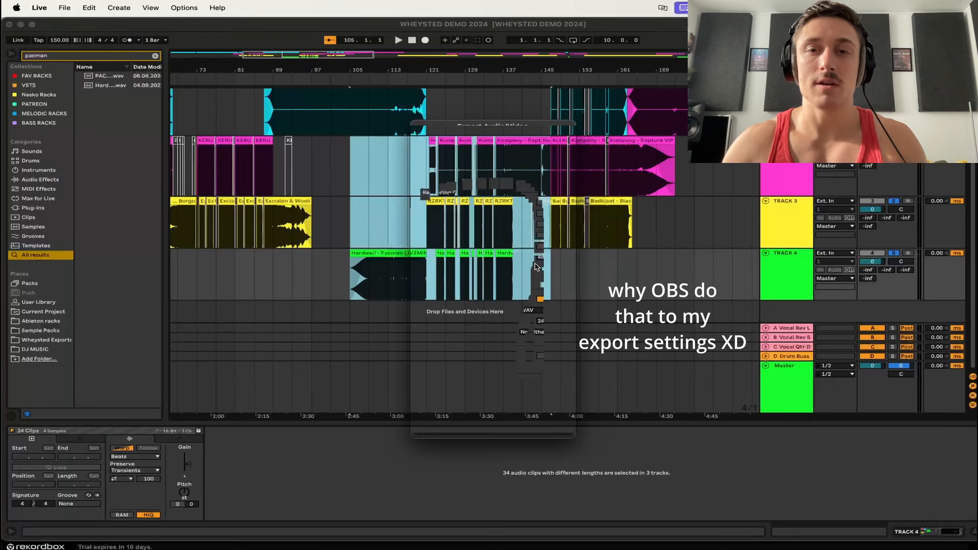
pyautogui.click(524, 425)
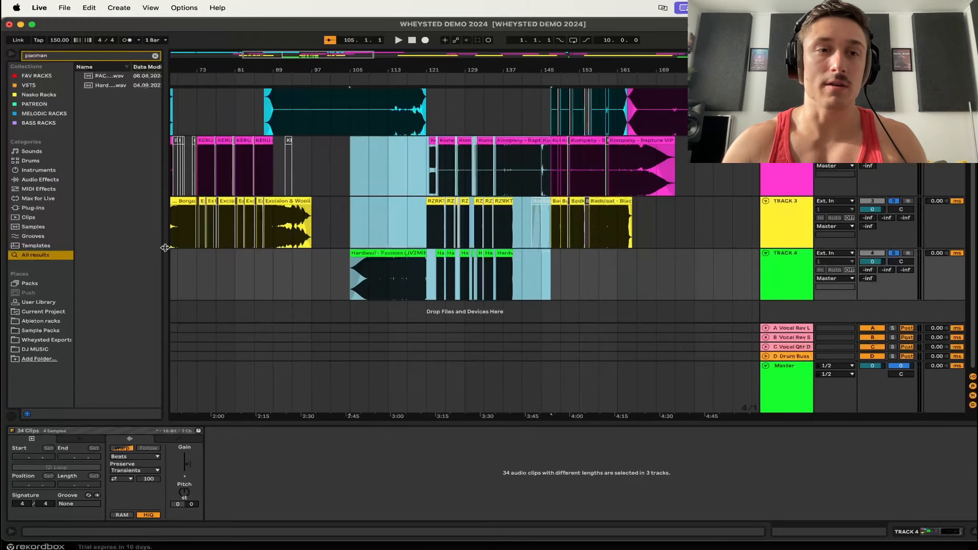
# Step: Widen the browser to read the full file names, select PACMAN RAPTURING HAVOC TRIPLE 150 [WHEYSTED EDIT].wav, and narrow the browser again
pyautogui.moveTo(165, 248); pyautogui.dragTo(540, 290)
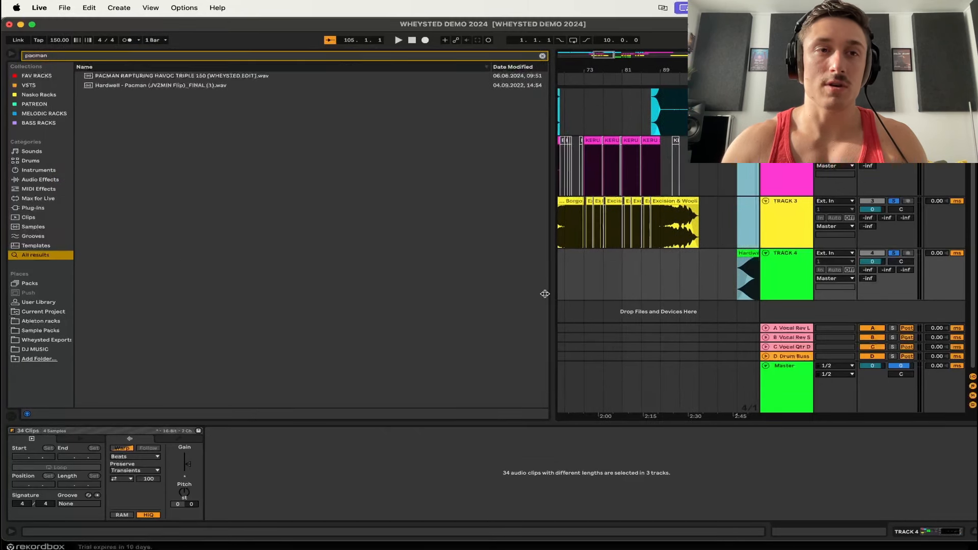
pyautogui.click(250, 76)
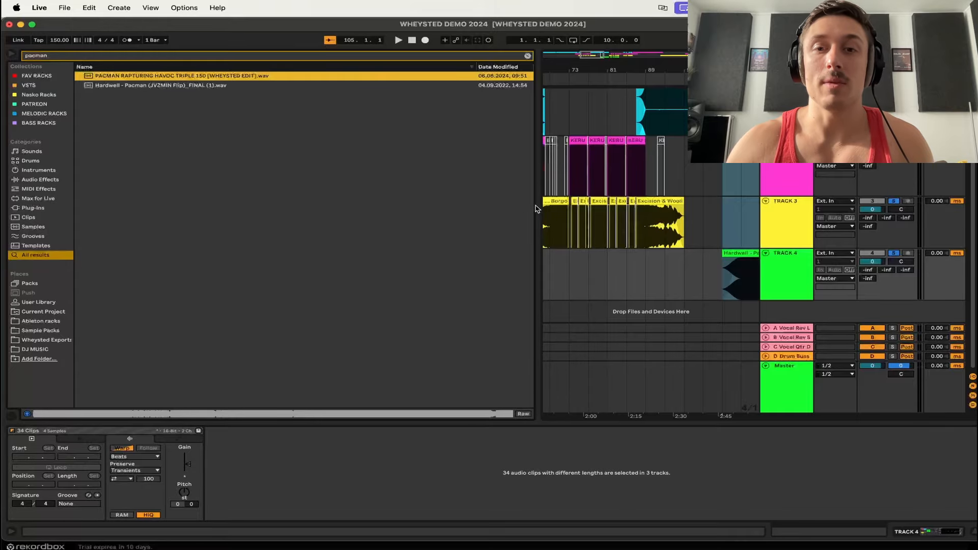
pyautogui.moveTo(536, 208); pyautogui.dragTo(308, 218)
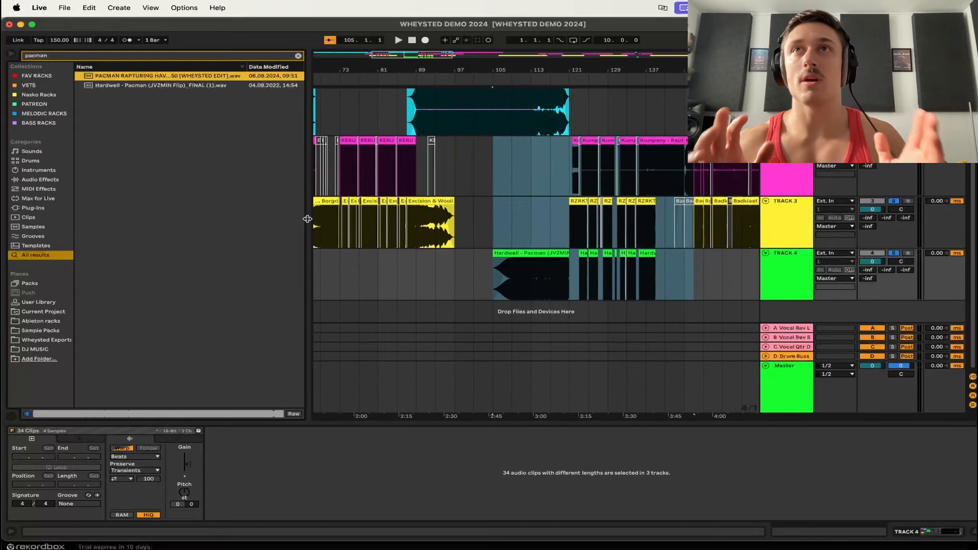